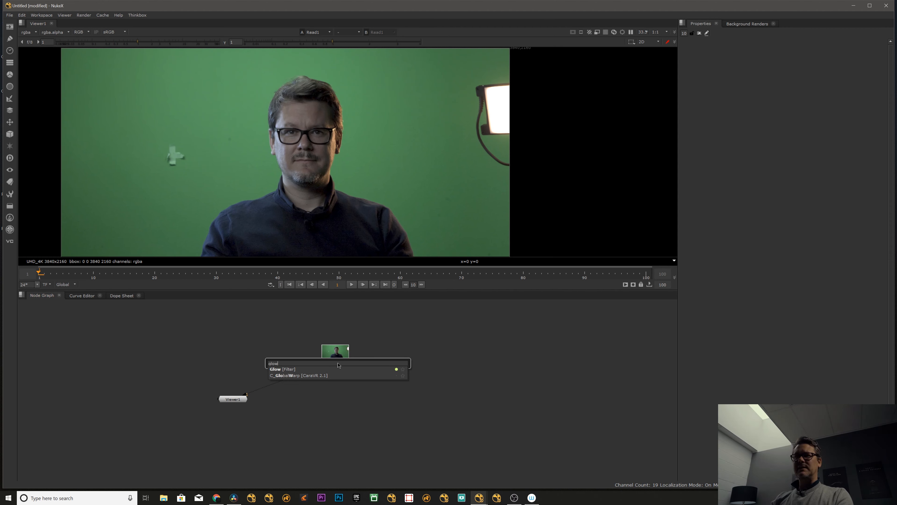
{"action": "key", "text": "Return"}
{"action": "left_click", "coordinate": [366, 392]}
{"action": "left_click", "coordinate": [343, 382]}
{"action": "key", "text": "Delete"}
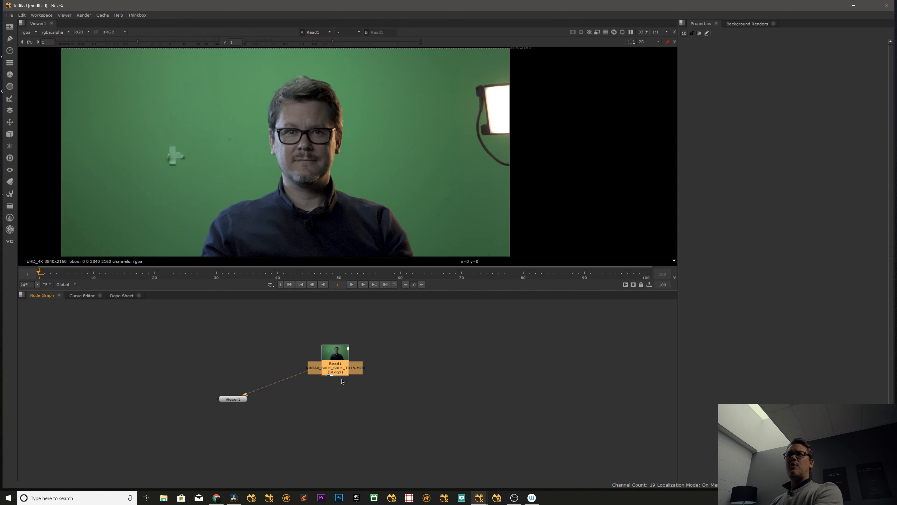
Add a Glow node from the Filter category below Read1, connect it to the clip and view its output.
{"action": "left_click_drag", "start_coordinate": [339, 371], "coordinate": [341, 373]}
{"action": "left_click", "coordinate": [220, 323]}
{"action": "right_click", "coordinate": [219, 324]}
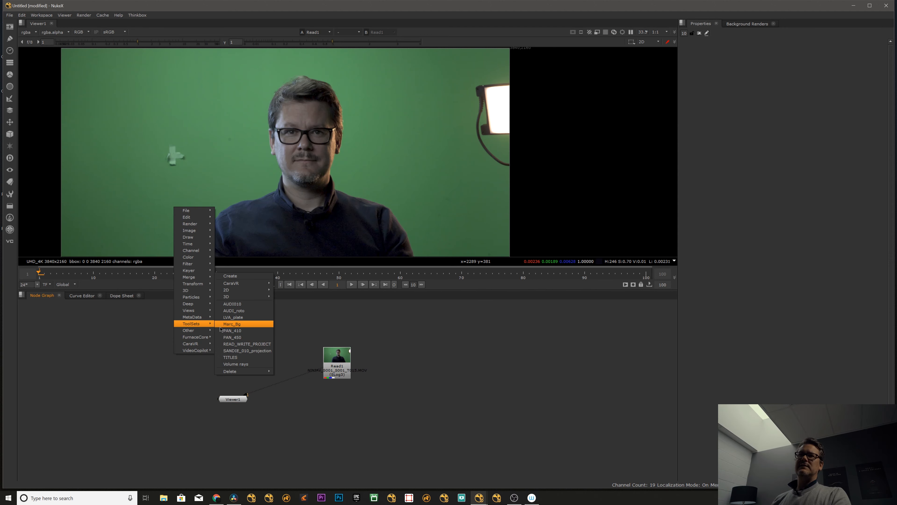
{"action": "mouse_move", "coordinate": [197, 266]}
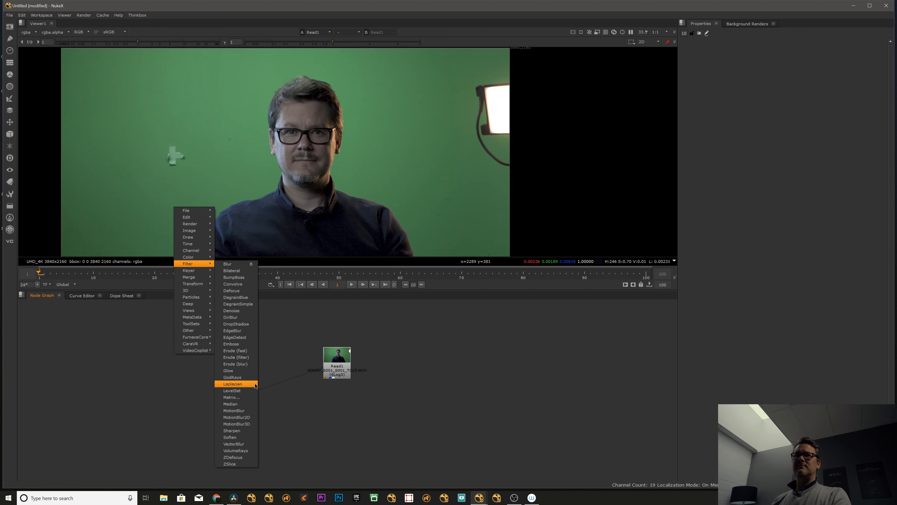
{"action": "left_click", "coordinate": [242, 371]}
{"action": "left_click", "coordinate": [341, 408]}
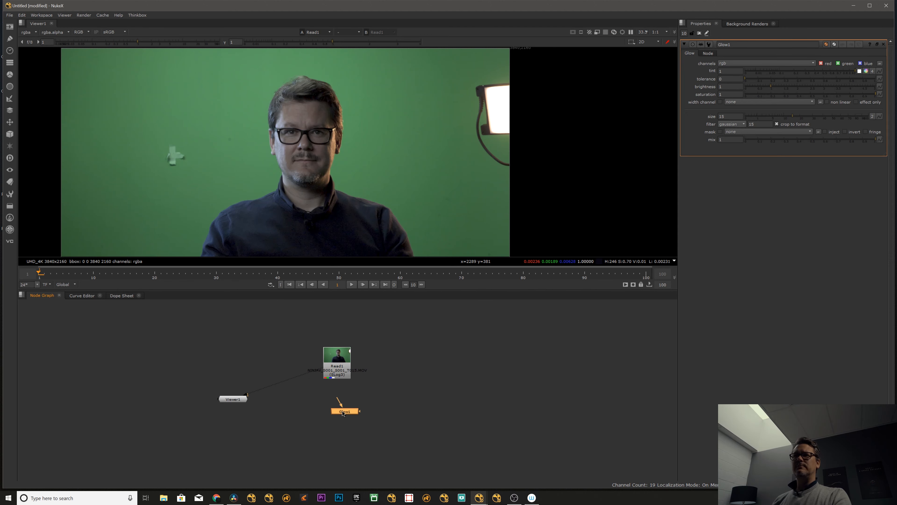
{"action": "left_click_drag", "start_coordinate": [342, 410], "coordinate": [342, 403]}
{"action": "key", "text": "1"}
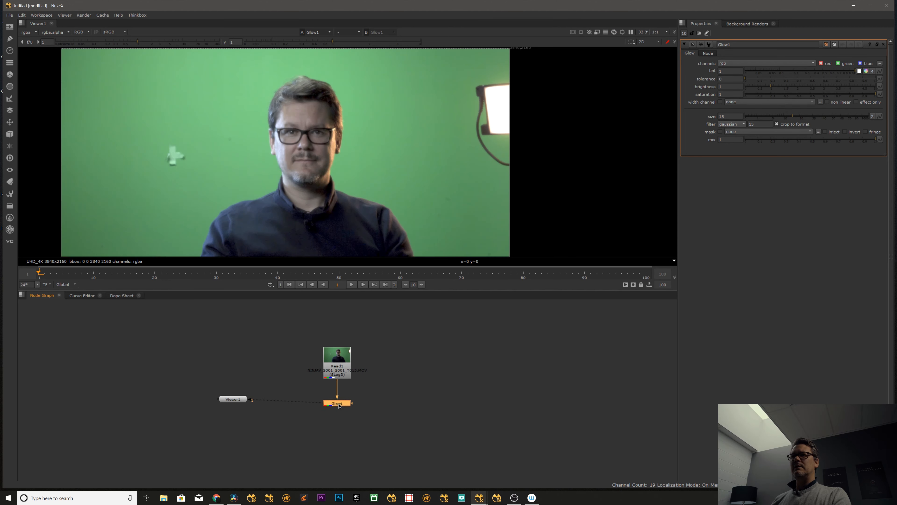
{"action": "left_click_drag", "start_coordinate": [779, 78], "coordinate": [715, 84]}
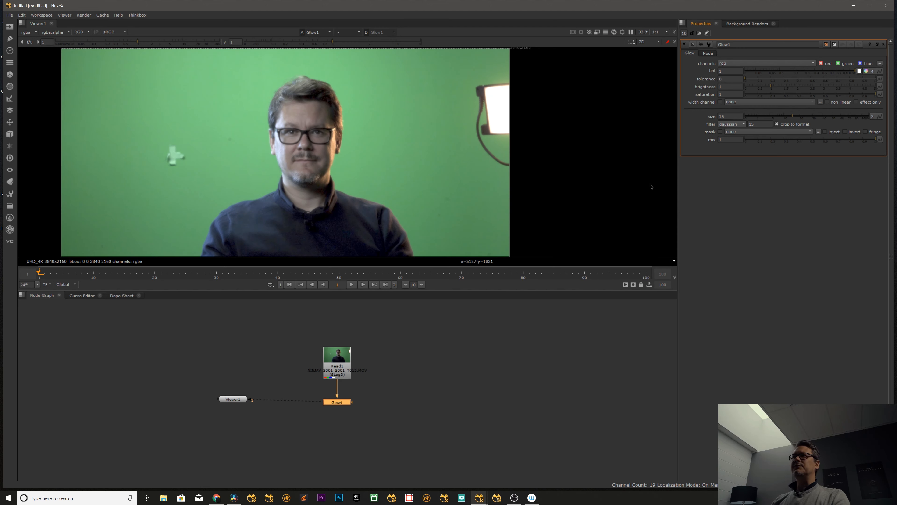
Assign Read1 to viewer input 1 and Glow1 to viewer input 2, and switch between them to compare the images.
{"action": "left_click", "coordinate": [382, 388]}
{"action": "left_click", "coordinate": [340, 370]}
{"action": "key", "text": "1"}
{"action": "left_click", "coordinate": [345, 400]}
{"action": "key", "text": "2"}
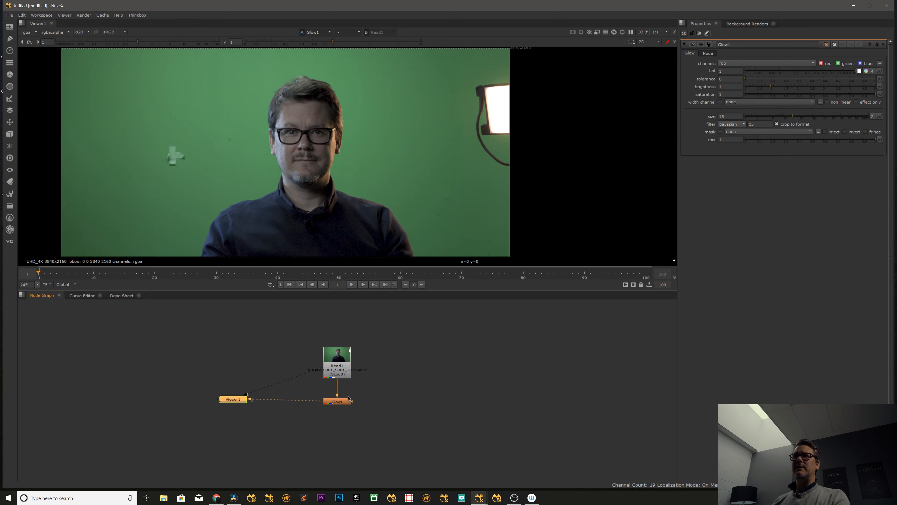
{"action": "key", "text": "1"}
{"action": "key", "text": "2"}
{"action": "key", "text": "1"}
{"action": "key", "text": "2"}
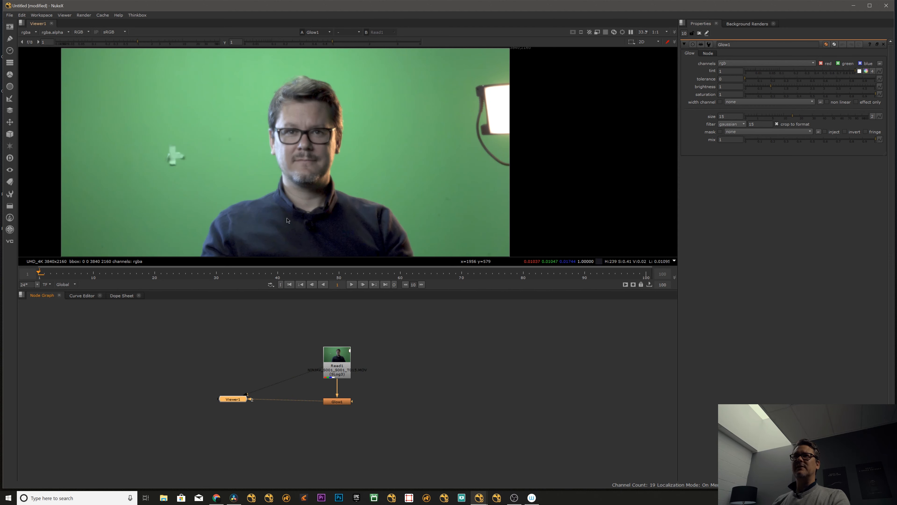
Raise the Glow node's tolerance to 0.675 so that only the bright lamp glows.
{"action": "scroll", "coordinate": [482, 140], "scroll_direction": "up", "scroll_amount": 9}
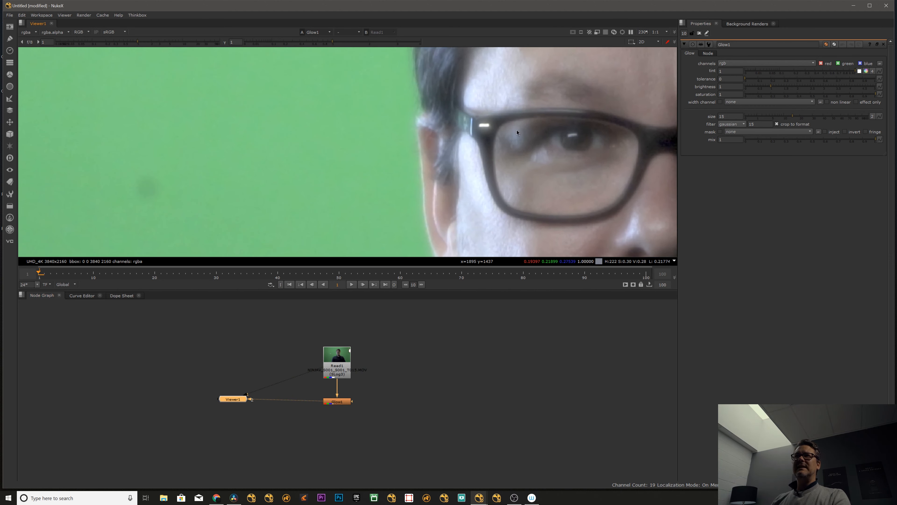
{"action": "key", "text": "f"}
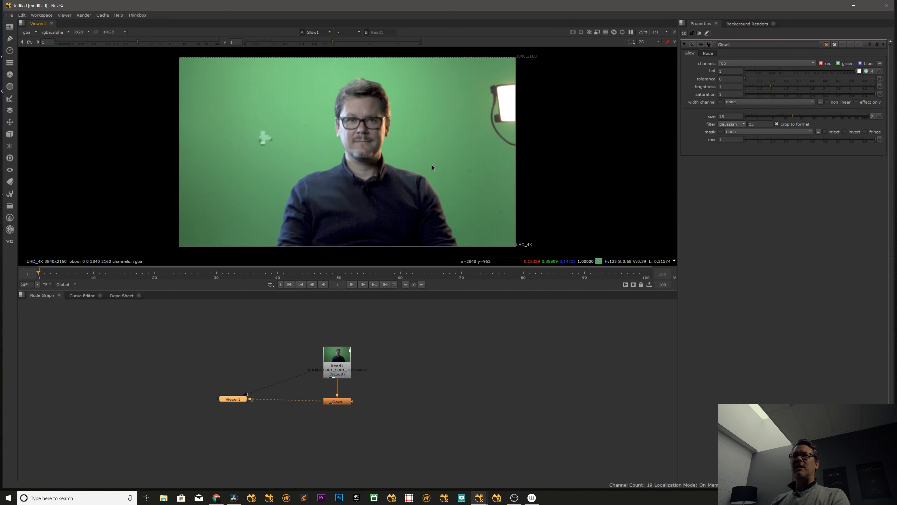
{"action": "scroll", "coordinate": [339, 148], "scroll_direction": "up", "scroll_amount": 5}
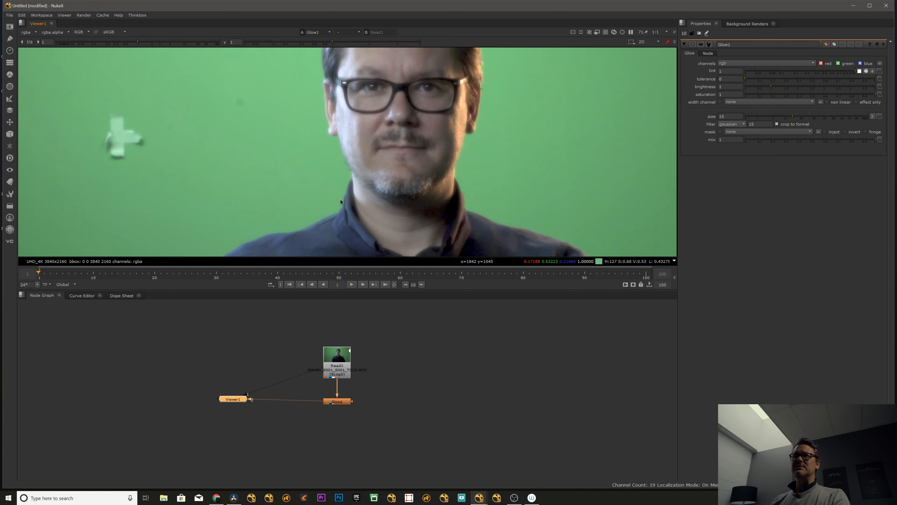
{"action": "left_click_drag", "start_coordinate": [337, 401], "coordinate": [336, 399]}
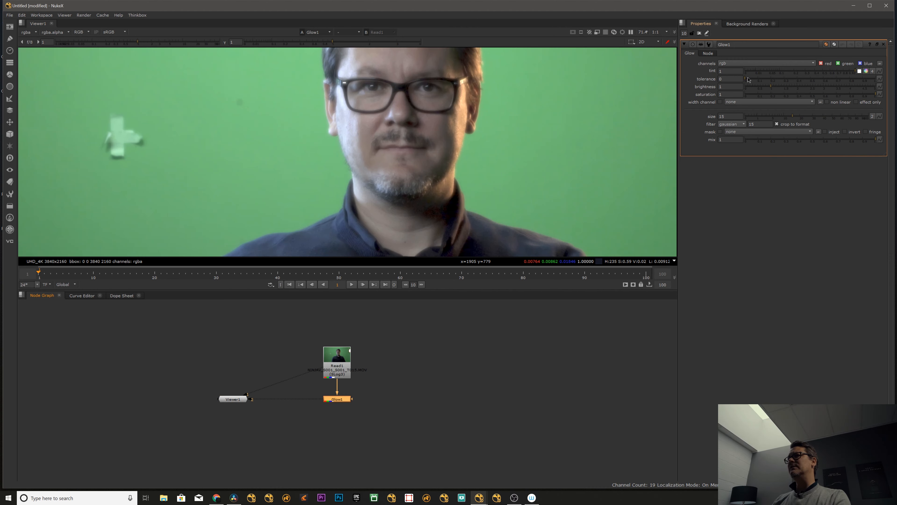
{"action": "left_click_drag", "start_coordinate": [748, 80], "coordinate": [793, 80]}
{"action": "scroll", "coordinate": [355, 132], "scroll_direction": "down", "scroll_amount": 3}
{"action": "scroll", "coordinate": [448, 93], "scroll_direction": "up", "scroll_amount": 5}
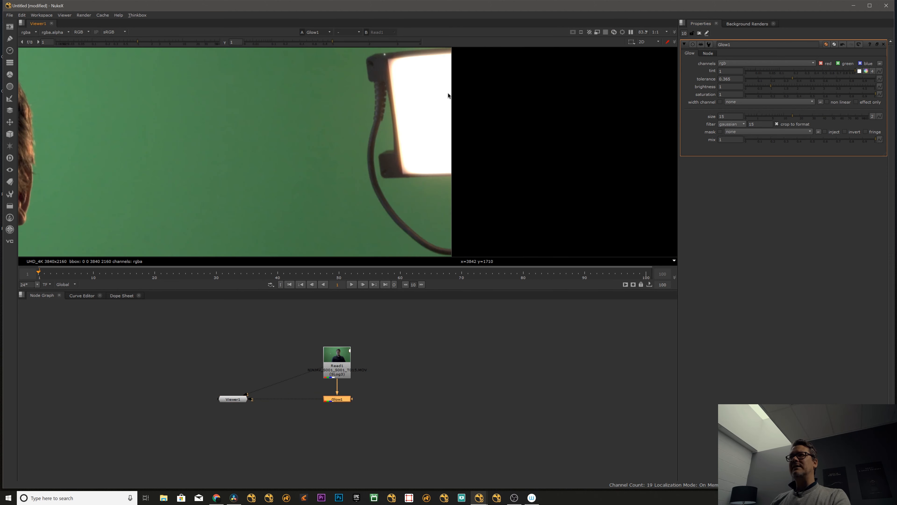
{"action": "left_click", "coordinate": [789, 79]}
{"action": "left_click_drag", "start_coordinate": [789, 79], "coordinate": [833, 78]}
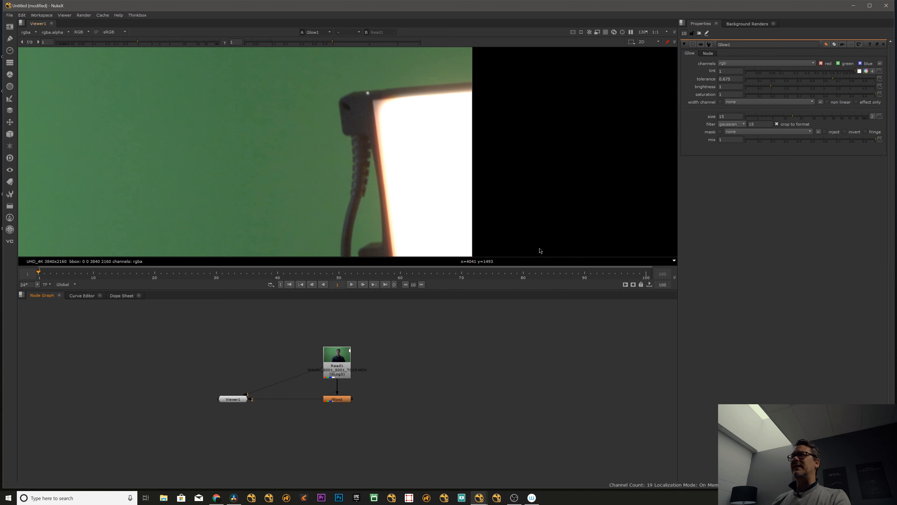
Compare the original clip with the Glow output around the lamp by alternating the two viewer inputs.
{"action": "scroll", "coordinate": [533, 249], "scroll_direction": "down", "scroll_amount": 5}
{"action": "scroll", "coordinate": [475, 104], "scroll_direction": "up", "scroll_amount": 2}
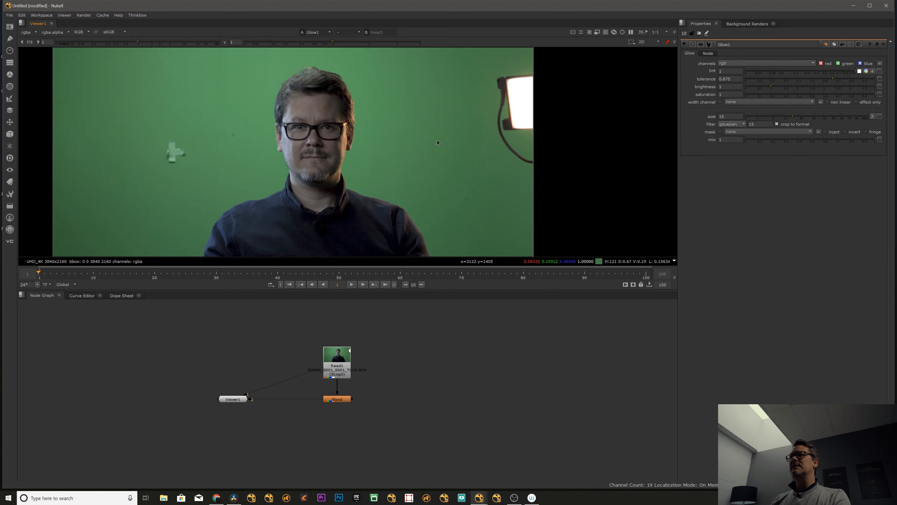
{"action": "left_click", "coordinate": [236, 398]}
{"action": "key", "text": "1"}
{"action": "key", "text": "1"}
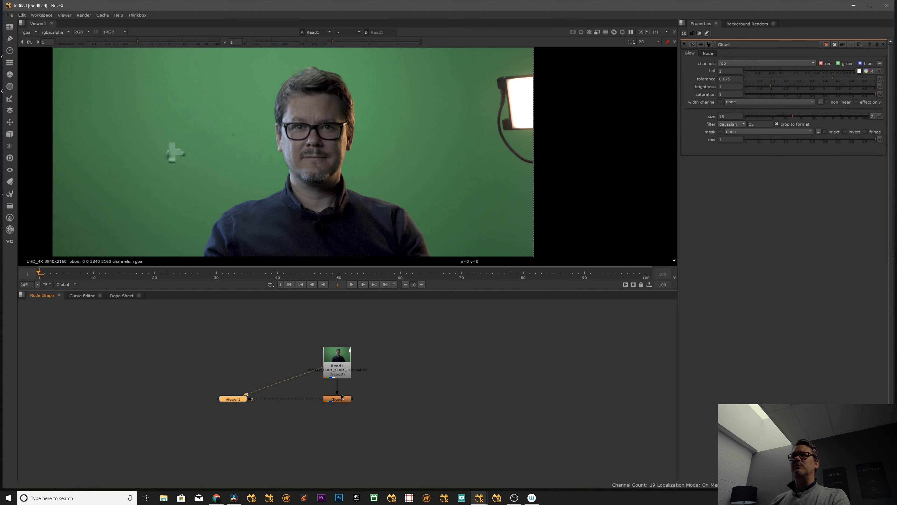
{"action": "key", "text": "2"}
{"action": "key", "text": "1"}
{"action": "key", "text": "2"}
{"action": "key", "text": "1"}
{"action": "key", "text": "2"}
{"action": "key", "text": "1"}
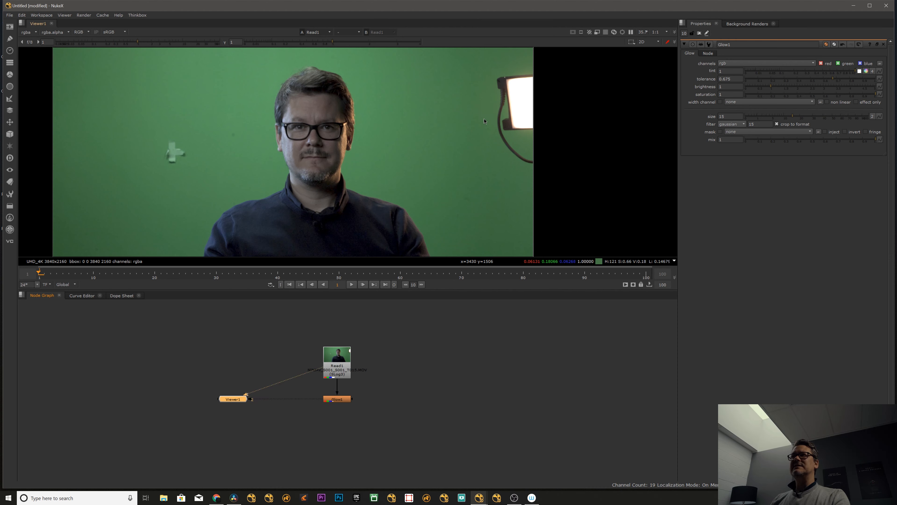
{"action": "key", "text": "2"}
{"action": "key", "text": "1"}
{"action": "key", "text": "2"}
{"action": "key", "text": "1"}
{"action": "key", "text": "2"}
{"action": "key", "text": "1"}
{"action": "key", "text": "2"}
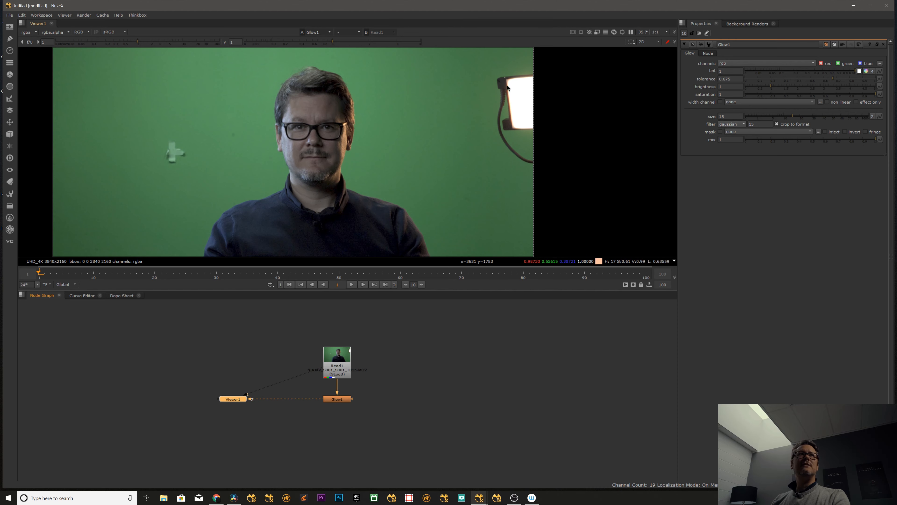
{"action": "middle_click_drag", "start_coordinate": [524, 81], "coordinate": [555, 80], "text": "alt"}
{"action": "middle_click_drag", "start_coordinate": [547, 81], "coordinate": [351, 165]}
{"action": "key", "text": "1"}
{"action": "key", "text": "2"}
{"action": "key", "text": "1"}
{"action": "key", "text": "2"}
{"action": "middle_click_drag", "start_coordinate": [350, 165], "coordinate": [472, 116]}
{"action": "mouse_move", "coordinate": [471, 116]}
{"action": "middle_mouse_down", "text": "alt"}
{"action": "mouse_move", "coordinate": [454, 133]}
{"action": "mouse_move", "coordinate": [459, 127]}
{"action": "middle_mouse_up", "text": "alt"}
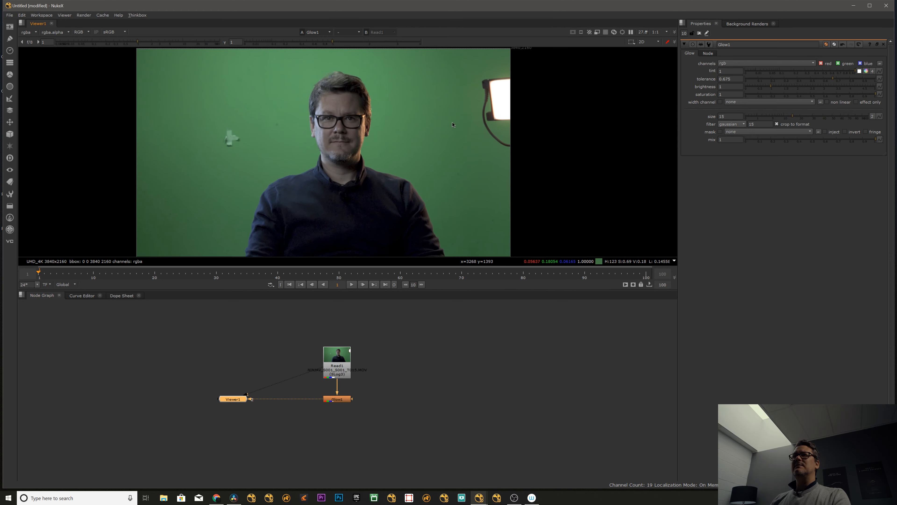
Set the Glow node's size to 100 and brightness to 3.1, and view the enabled node's output.
{"action": "left_click", "coordinate": [391, 338]}
{"action": "left_click", "coordinate": [345, 399]}
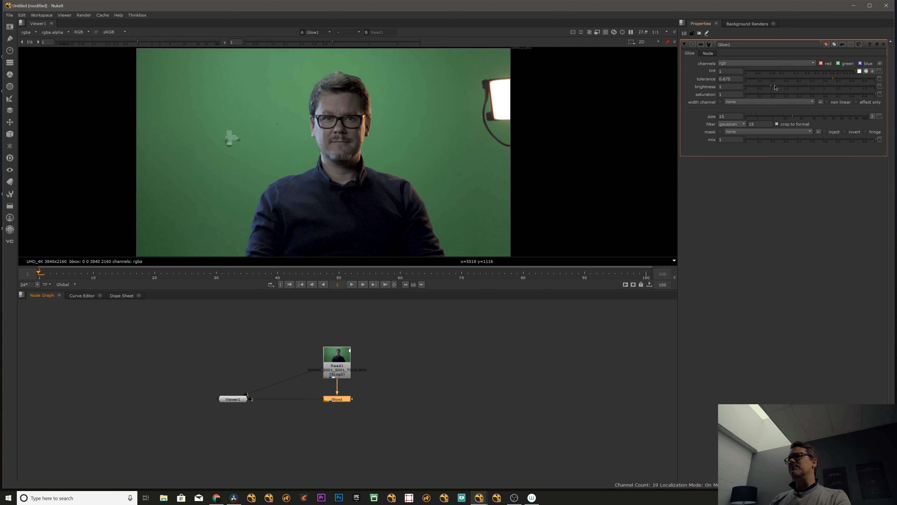
{"action": "left_click", "coordinate": [849, 87]}
{"action": "left_click_drag", "start_coordinate": [855, 79], "coordinate": [772, 95]}
{"action": "key", "text": "ctrl+z"}
{"action": "key", "text": "ctrl+z"}
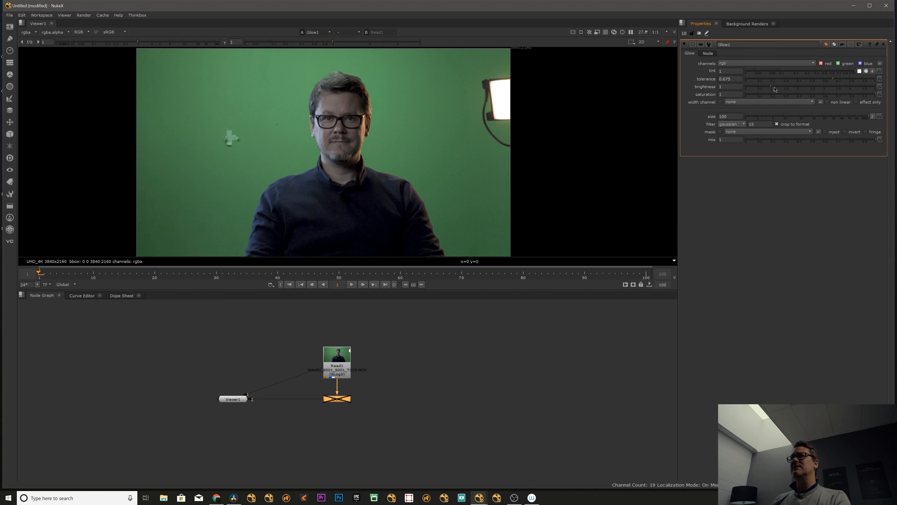
{"action": "left_click_drag", "start_coordinate": [826, 89], "coordinate": [825, 89]}
{"action": "key", "text": "d"}
{"action": "key", "text": "1"}
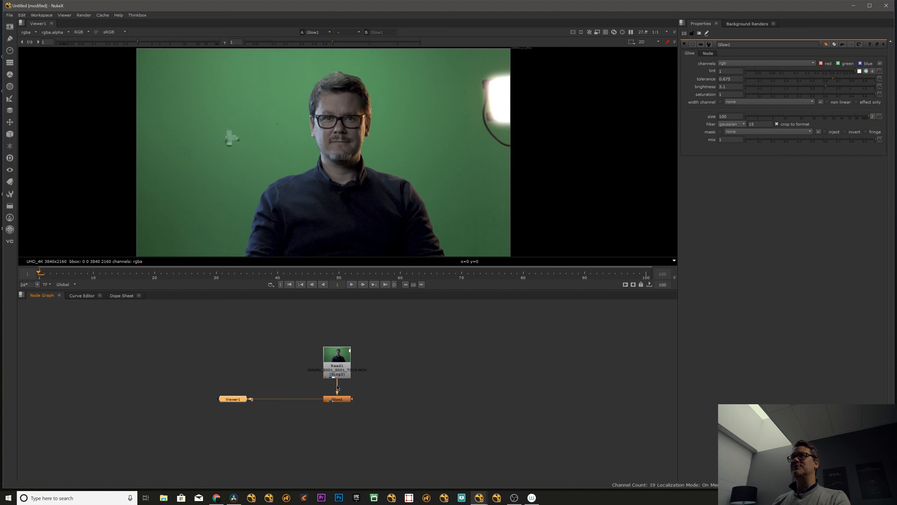
Set the glow's brightness to 1.4 and its size to 1400.
{"action": "left_click_drag", "start_coordinate": [777, 89], "coordinate": [781, 89]}
{"action": "left_click_drag", "start_coordinate": [804, 118], "coordinate": [882, 113]}
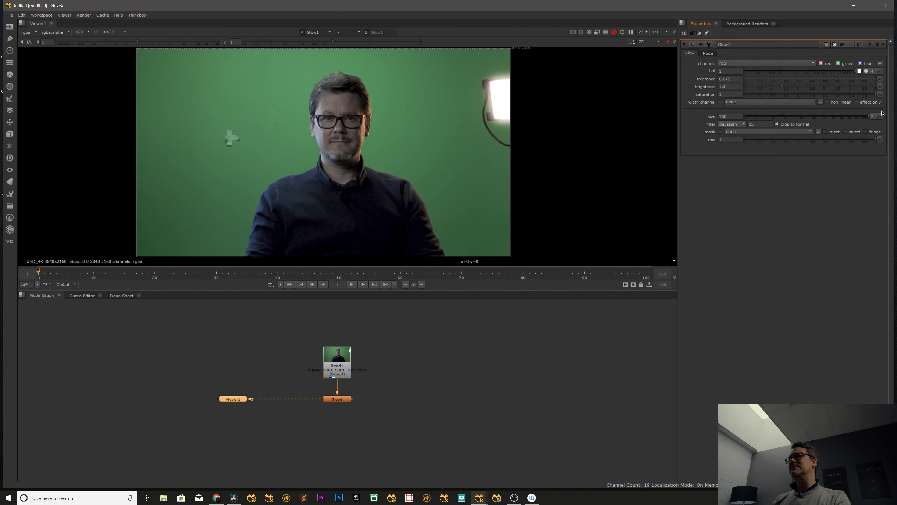
{"action": "left_click", "coordinate": [720, 118]}
{"action": "type", "text": "1"}
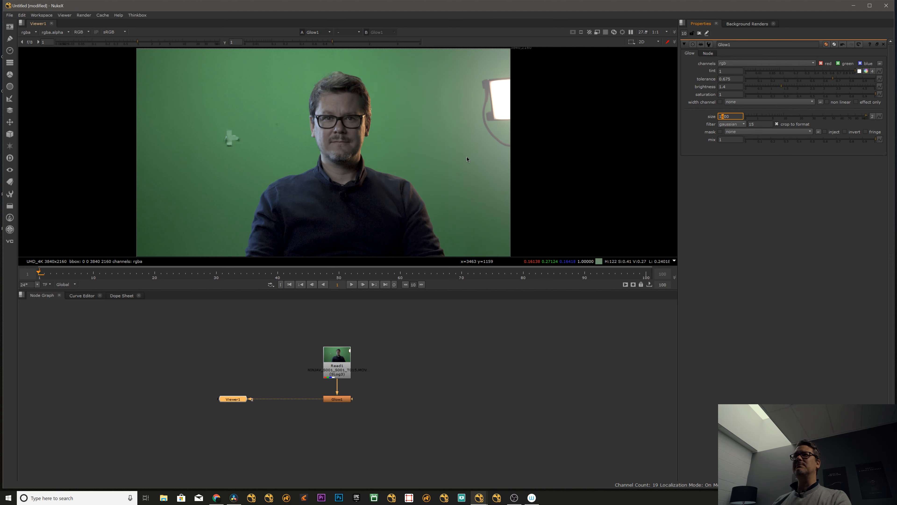
Disable and re-enable the Glow node repeatedly to compare the image with and without the effect.
{"action": "left_click", "coordinate": [377, 381]}
{"action": "left_click", "coordinate": [339, 399]}
{"action": "key", "text": "d"}
{"action": "key", "text": "d"}
{"action": "key", "text": "d"}
{"action": "key", "text": "d"}
{"action": "key", "text": "d"}
{"action": "key", "text": "d"}
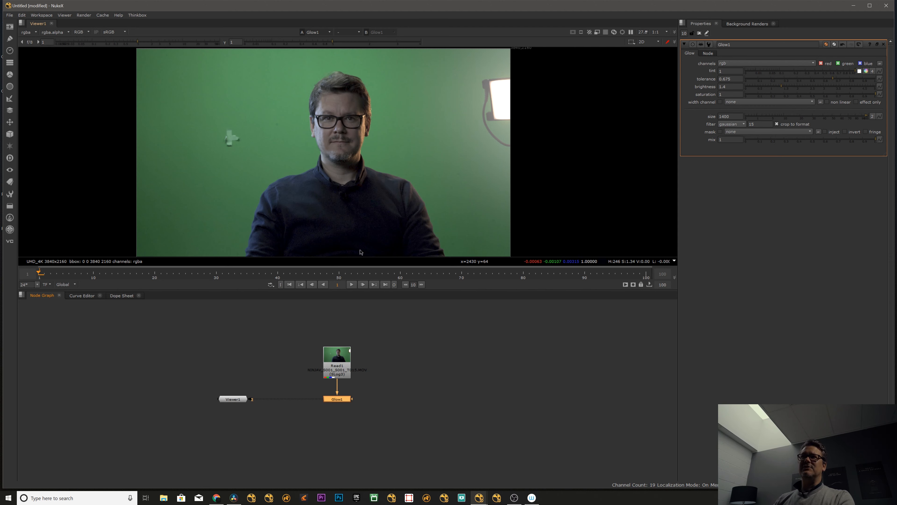
Try a brightness of 1.85 and a different saturation on the Glow node, and undo both changes.
{"action": "left_click", "coordinate": [386, 388]}
{"action": "left_click", "coordinate": [335, 401]}
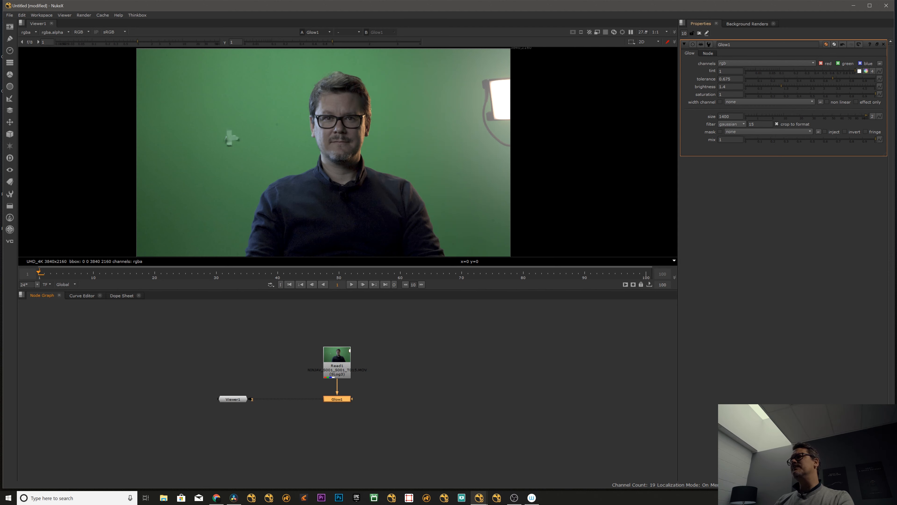
{"action": "left_click_drag", "start_coordinate": [782, 87], "coordinate": [796, 86]}
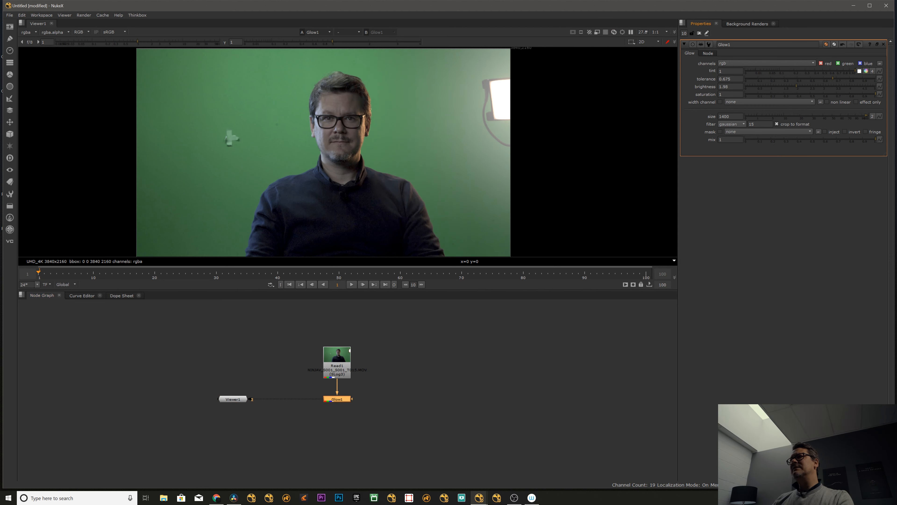
{"action": "left_click_drag", "start_coordinate": [826, 95], "coordinate": [864, 96]}
{"action": "key", "text": "ctrl+z"}
{"action": "key", "text": "ctrl+z"}
Tint the glow blue by setting its tint to red 0, green 0.535 and blue 1.
{"action": "left_click", "coordinate": [859, 72]}
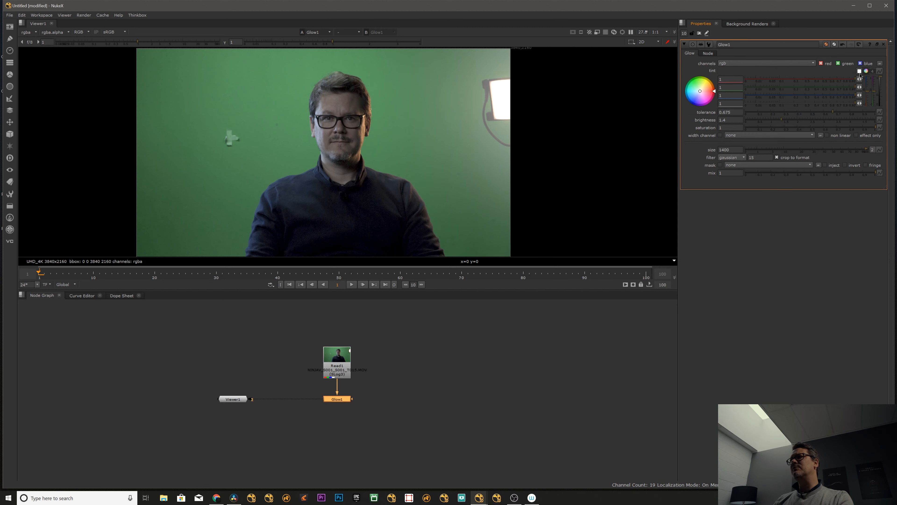
{"action": "left_click_drag", "start_coordinate": [798, 96], "coordinate": [860, 88]}
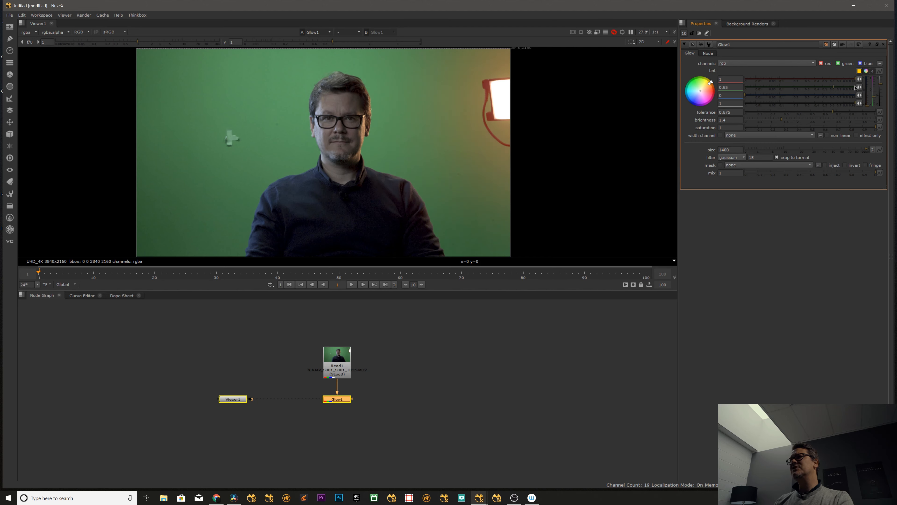
{"action": "left_click_drag", "start_coordinate": [758, 95], "coordinate": [896, 94]}
{"action": "left_click_drag", "start_coordinate": [790, 80], "coordinate": [825, 87]}
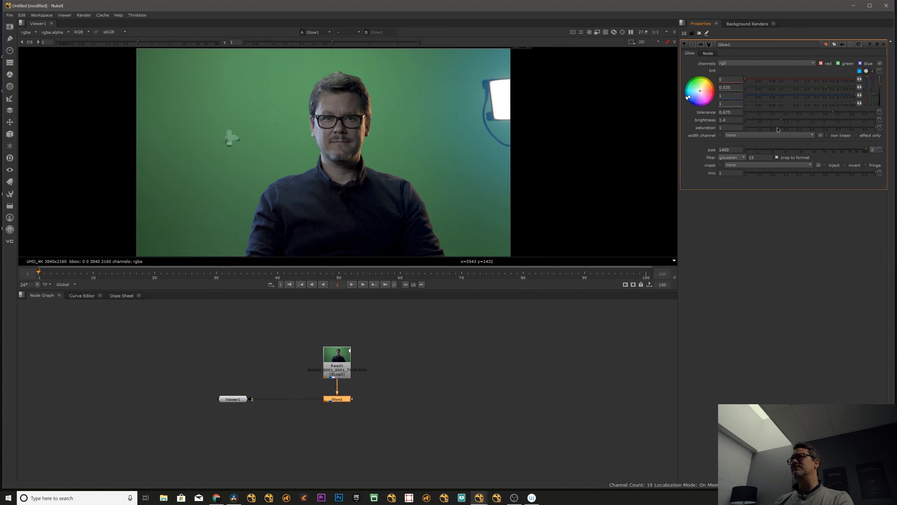
Raise the glow's brightness to 5 and its size to 2400.
{"action": "left_click_drag", "start_coordinate": [785, 120], "coordinate": [853, 119]}
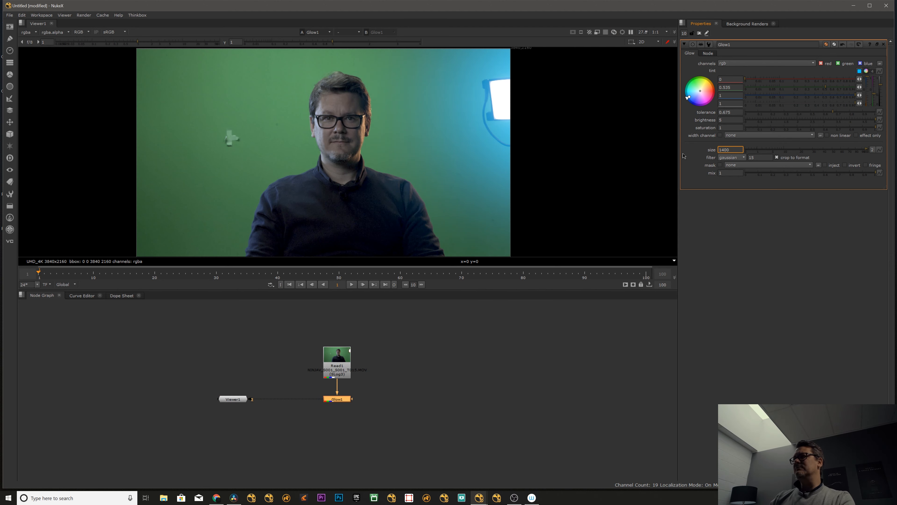
{"action": "type", "text": "2"}
{"action": "key", "text": "Up"}
{"action": "key", "text": "Down"}
{"action": "key", "text": "Down"}
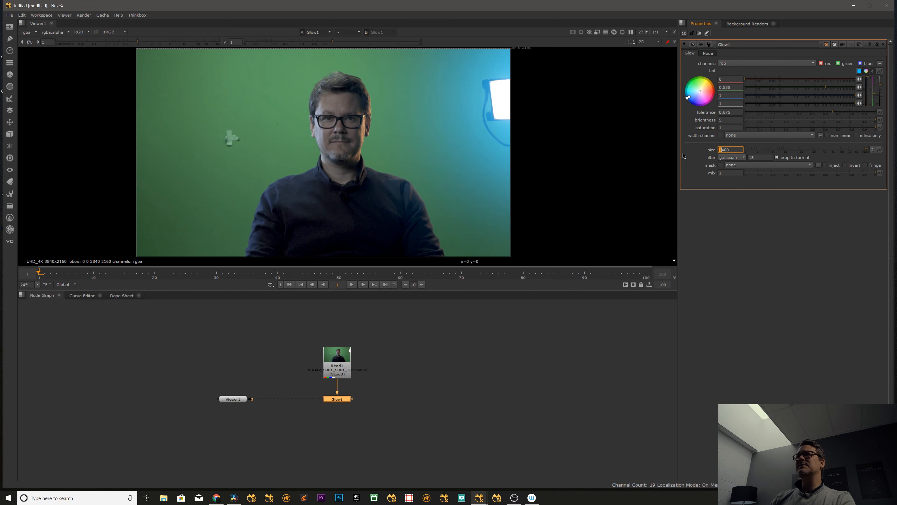
{"action": "key", "text": "Up"}
{"action": "key", "text": "Down"}
{"action": "key", "text": "Up"}
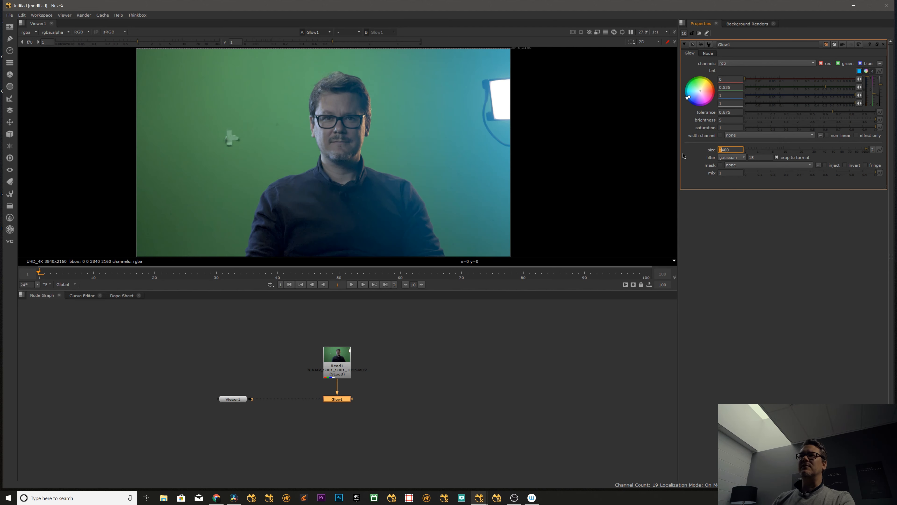
Compare Read1 with the tinted Glow1 output on viewer inputs 1 and 2, and close all open node properties.
{"action": "left_click", "coordinate": [417, 363]}
{"action": "left_click_drag", "start_coordinate": [347, 367], "coordinate": [347, 370]}
{"action": "key", "text": "1"}
{"action": "left_click", "coordinate": [349, 400]}
{"action": "key", "text": "2"}
{"action": "key", "text": "1"}
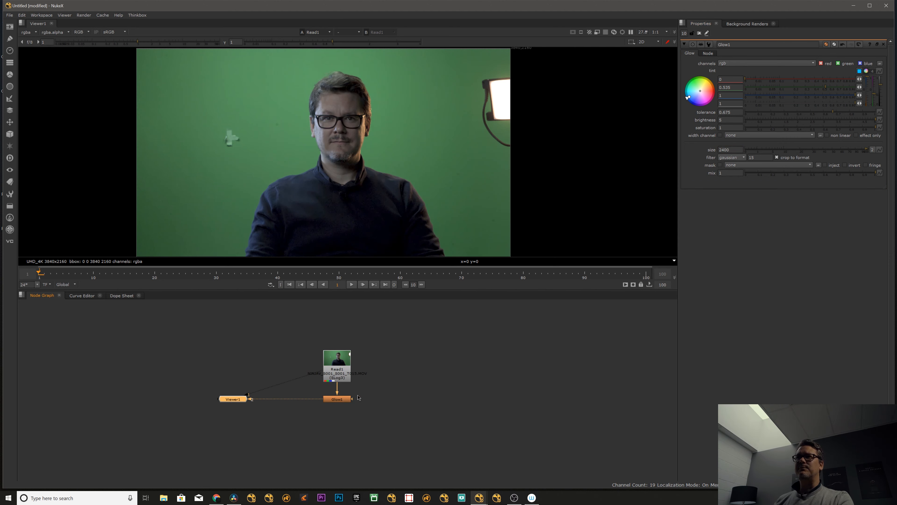
{"action": "key", "text": "2"}
{"action": "left_click", "coordinate": [423, 356]}
{"action": "left_click", "coordinate": [699, 33]}
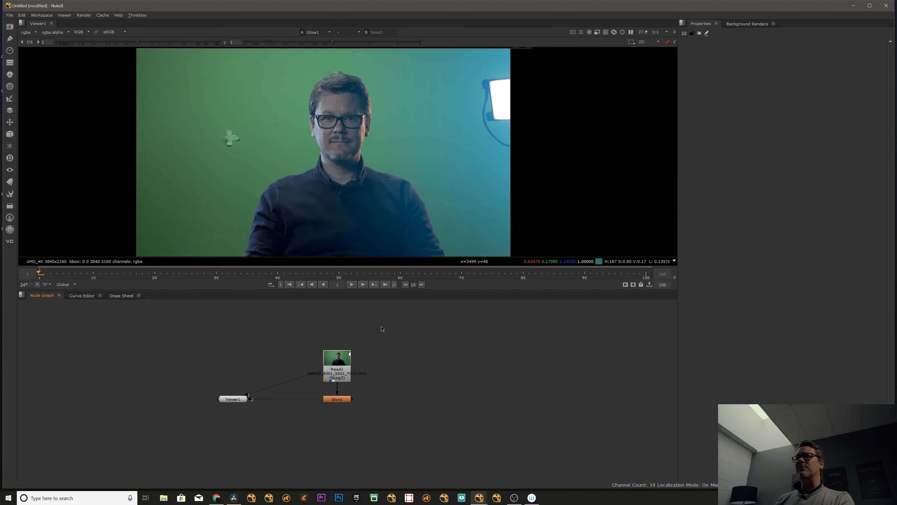
View Glow1 through a single viewer input, reopen its properties and set its brightness to 1.
{"action": "middle_click_drag", "start_coordinate": [382, 330], "coordinate": [331, 331]}
{"action": "left_click", "coordinate": [287, 373]}
{"action": "key", "text": "1"}
{"action": "left_click", "coordinate": [287, 401]}
{"action": "key", "text": "1"}
{"action": "double_click", "coordinate": [286, 400]}
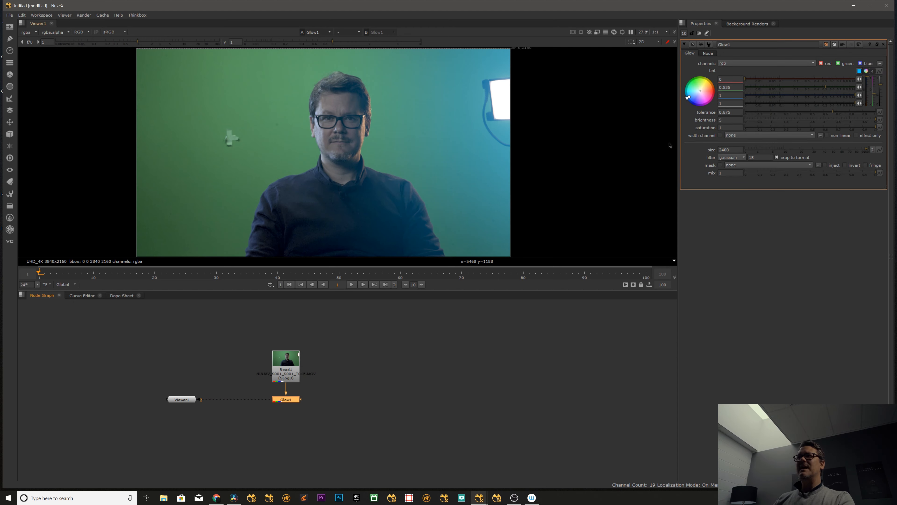
{"action": "type", "text": "1"}
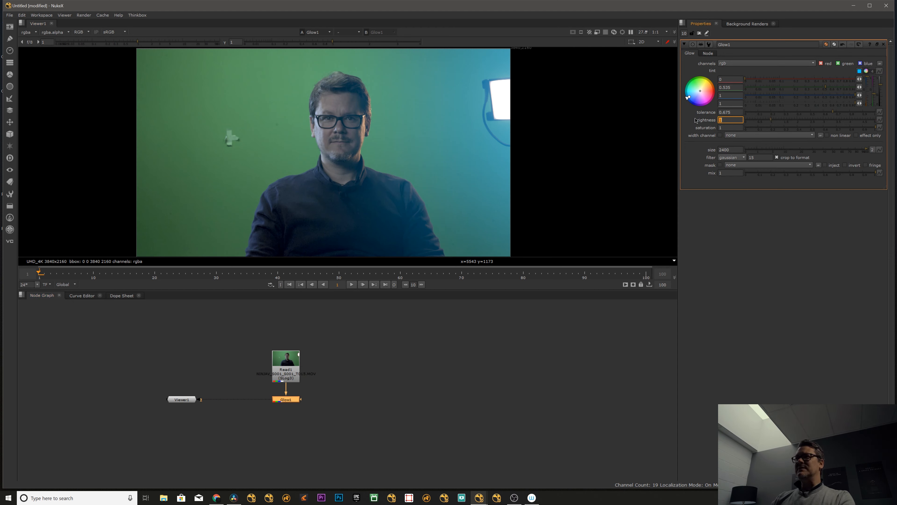
{"action": "key", "text": "Return"}
Toggle Glow1 off and on while examining the glow's effect on the man's shirt, shoulder and face.
{"action": "left_click", "coordinate": [301, 391]}
{"action": "left_click", "coordinate": [295, 398]}
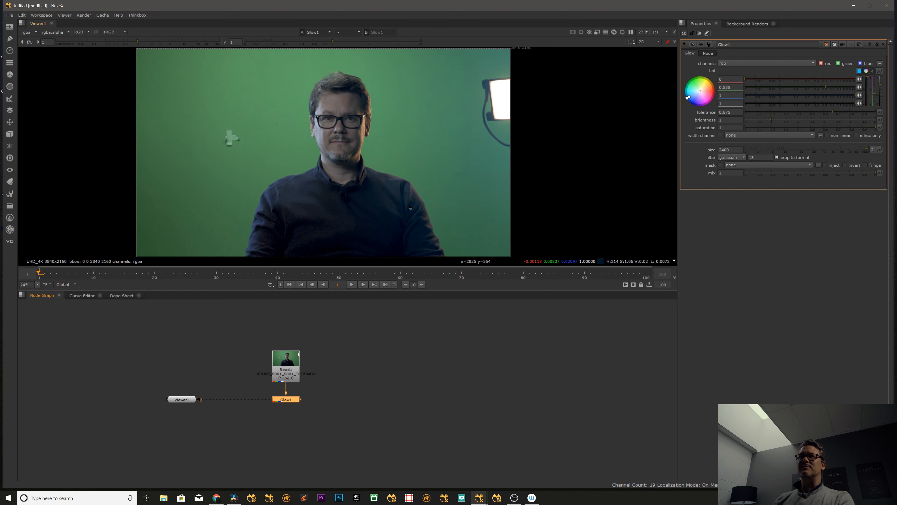
{"action": "scroll", "coordinate": [410, 205], "scroll_direction": "up", "scroll_amount": 6}
{"action": "key", "text": "d"}
{"action": "key", "text": "d"}
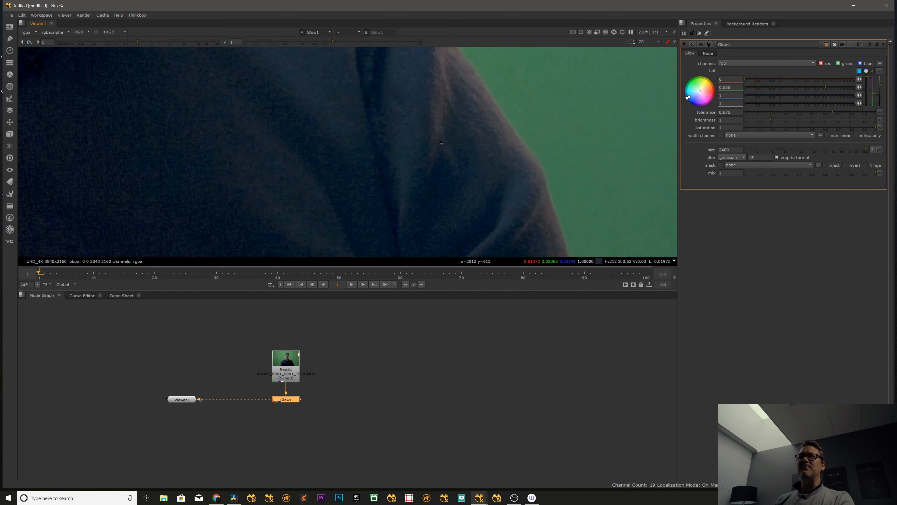
{"action": "scroll", "coordinate": [389, 156], "scroll_direction": "down", "scroll_amount": 6}
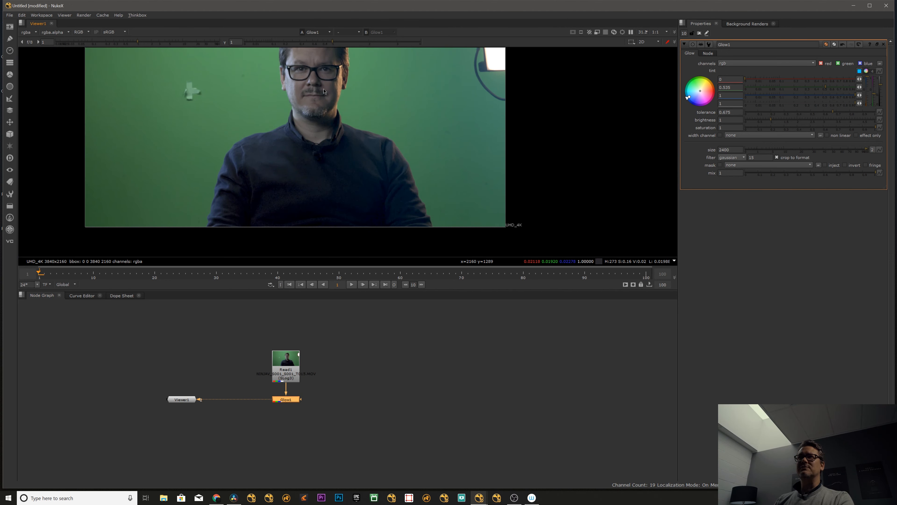
{"action": "middle_click_drag", "start_coordinate": [324, 91], "coordinate": [297, 170]}
{"action": "key", "text": "d"}
{"action": "key", "text": "d"}
{"action": "middle_click_drag", "start_coordinate": [351, 185], "coordinate": [381, 154]}
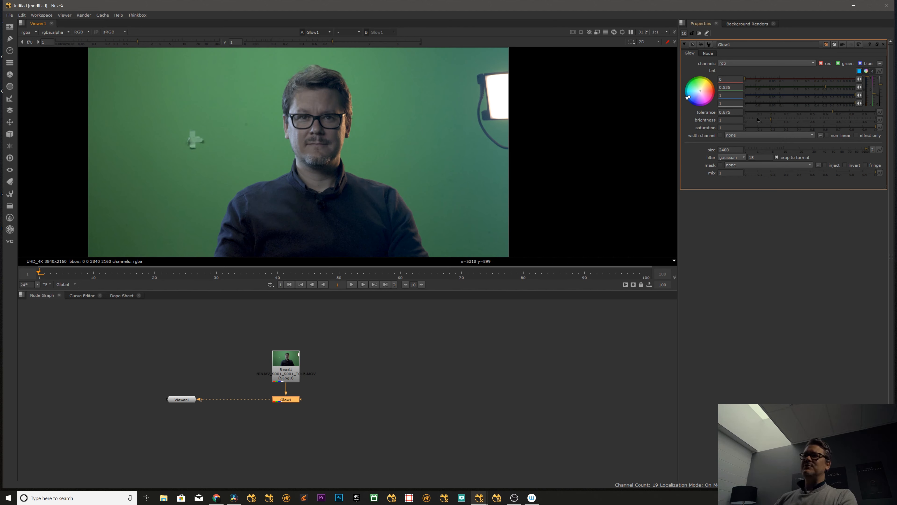
Try extreme brightness values on Glow1, starting with 5 and 20 and stepping considerably higher.
{"action": "left_click_drag", "start_coordinate": [771, 120], "coordinate": [896, 119]}
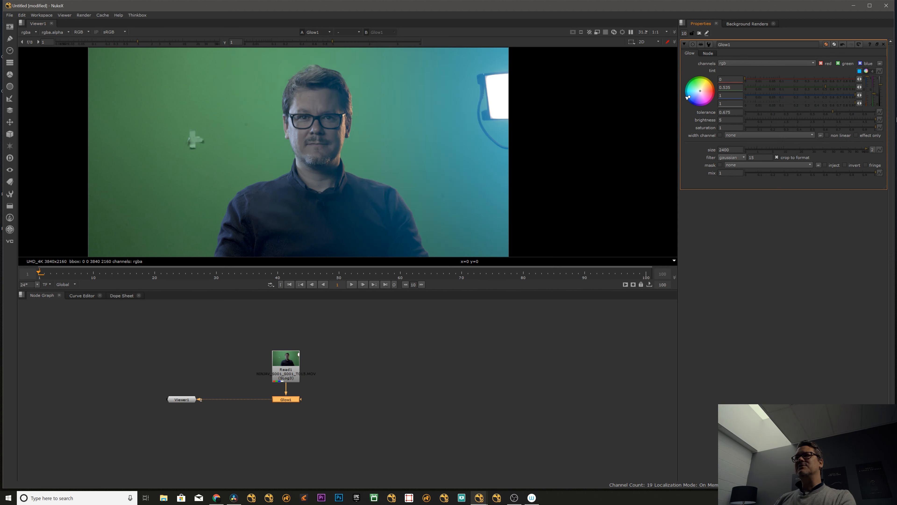
{"action": "double_click", "coordinate": [719, 120]}
{"action": "type", "text": "20"}
{"action": "key", "text": "Return"}
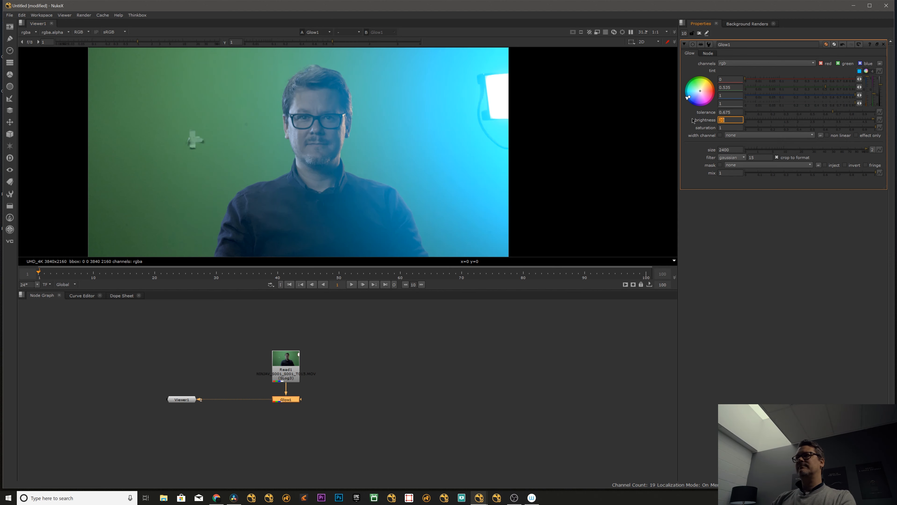
{"action": "key", "text": "Up"}
{"action": "key", "text": "Up"}
{"action": "key", "text": "Up"}
{"action": "key", "text": "Up"}
{"action": "key", "text": "Up"}
{"action": "key", "text": "Up"}
{"action": "key", "text": "Up"}
{"action": "key", "text": "Up"}
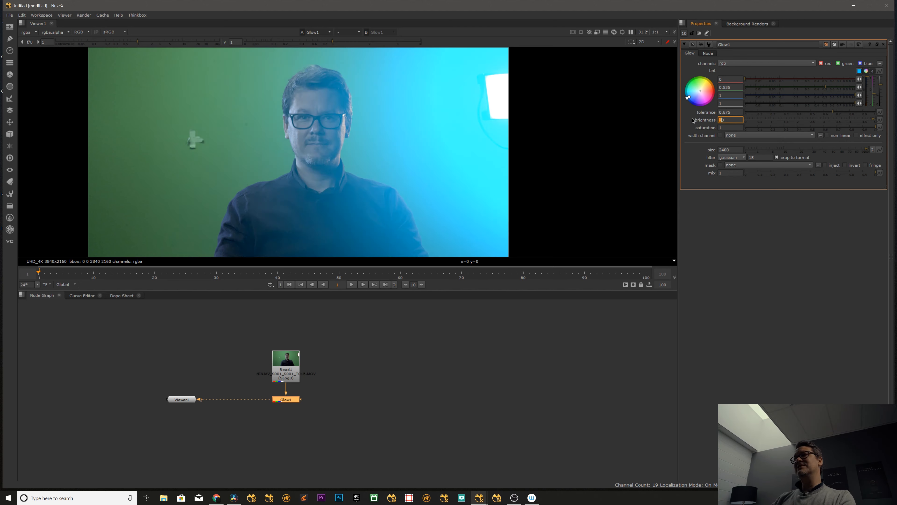
{"action": "key", "text": "Up"}
{"action": "key", "text": "Up"}
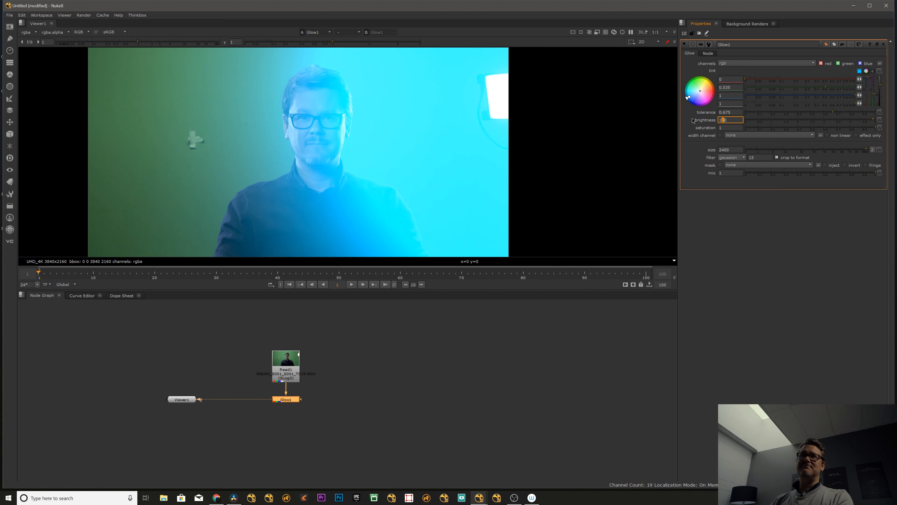
Bring the glow's brightness down to 4.28.
{"action": "left_click", "coordinate": [857, 119]}
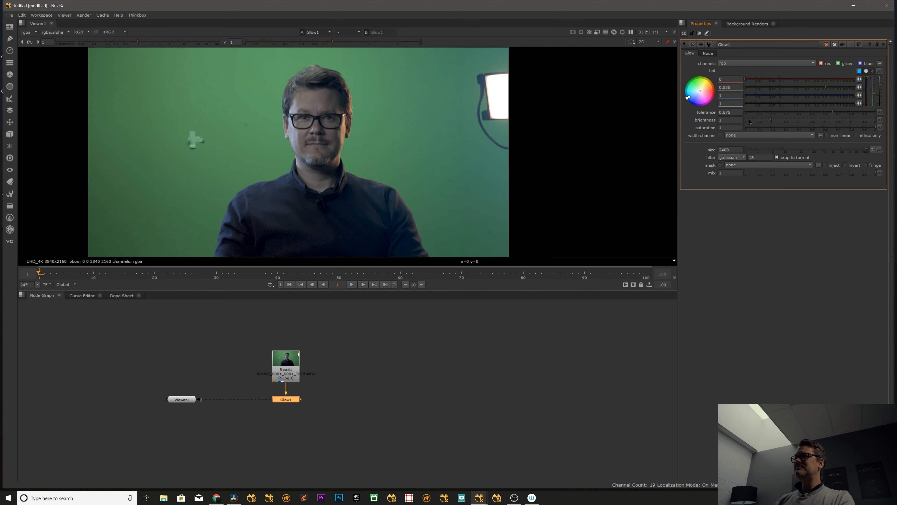
{"action": "mouse_move", "coordinate": [857, 113]}
{"action": "left_mouse_down"}
{"action": "mouse_move", "coordinate": [751, 123]}
{"action": "mouse_move", "coordinate": [859, 113]}
{"action": "left_mouse_up"}
{"action": "middle_click_drag", "start_coordinate": [425, 361], "coordinate": [444, 352]}
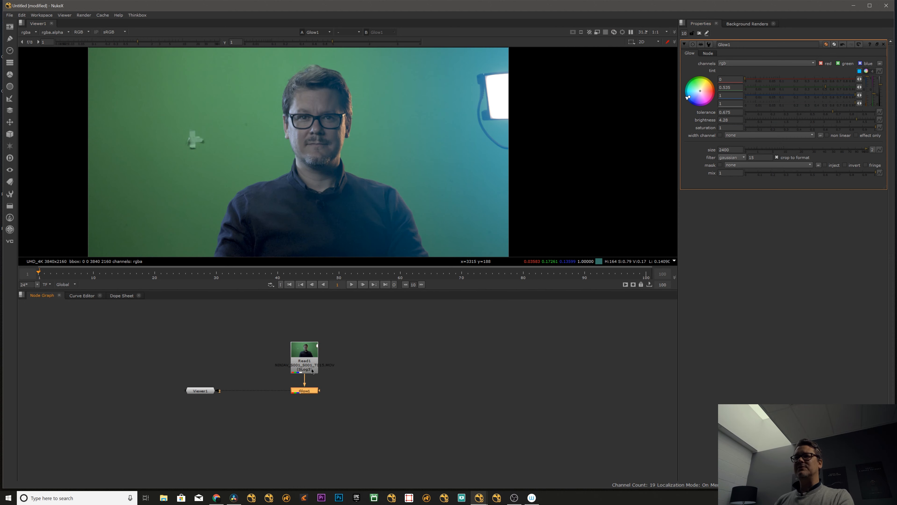
Move Read1 higher above Glow1 in the node graph, and toggle Glow1 off and on to compare.
{"action": "left_click_drag", "start_coordinate": [306, 360], "coordinate": [307, 343]}
{"action": "left_click", "coordinate": [307, 391]}
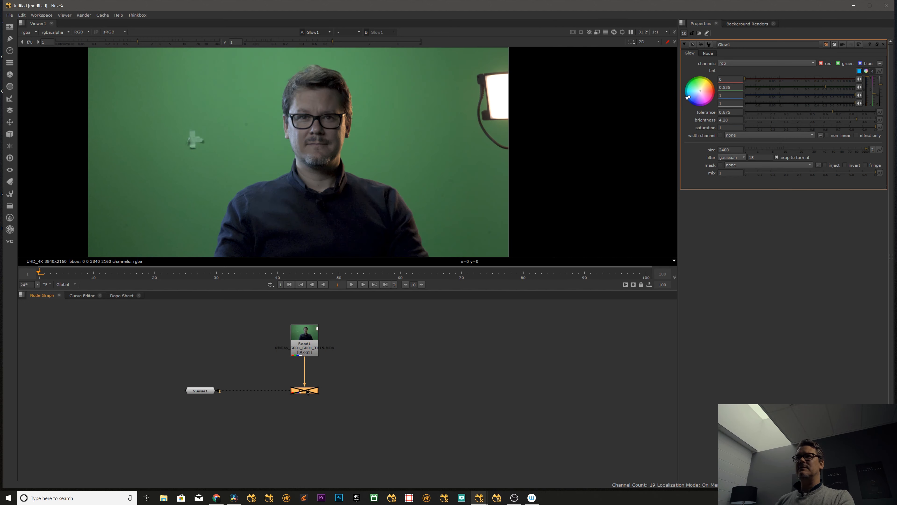
{"action": "left_click", "coordinate": [405, 382]}
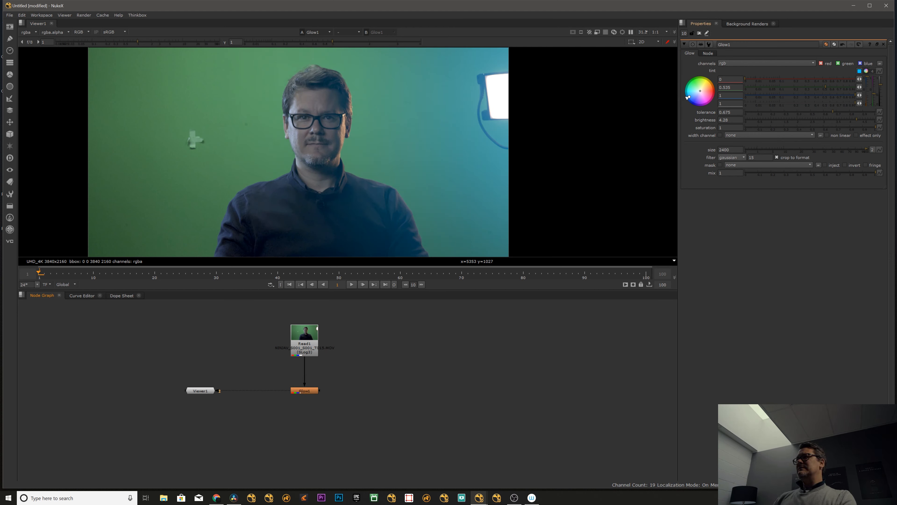
Turn off crop to format on Glow1, examine the bounding box around the frame, and turn the option back on.
{"action": "left_click", "coordinate": [756, 163]}
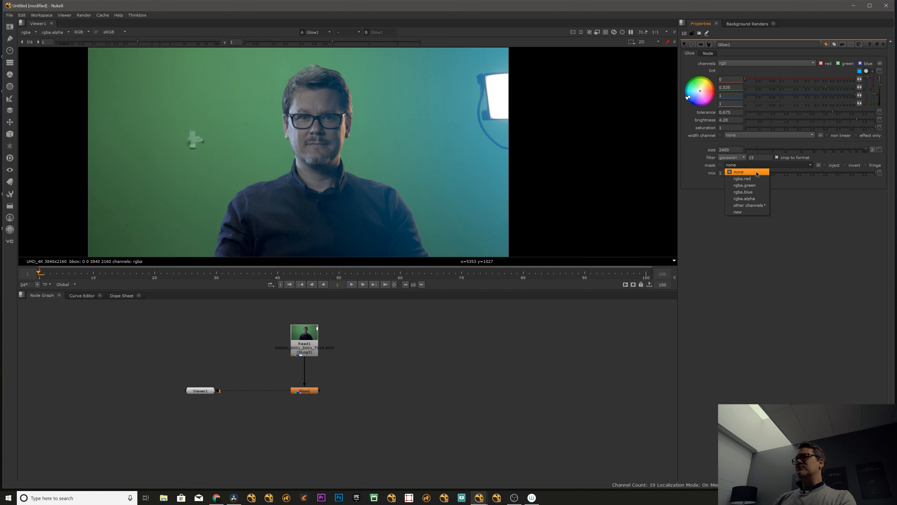
{"action": "left_click", "coordinate": [698, 158]}
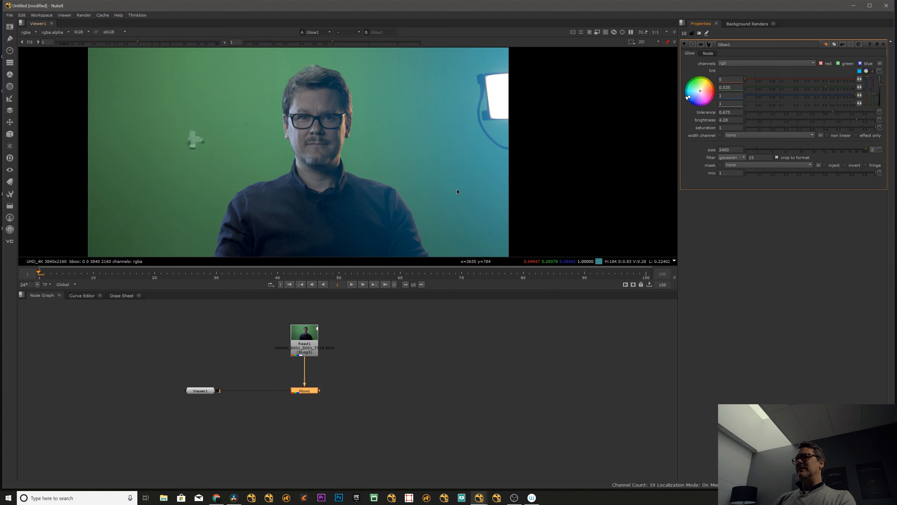
{"action": "scroll", "coordinate": [390, 186], "scroll_direction": "down", "scroll_amount": 5}
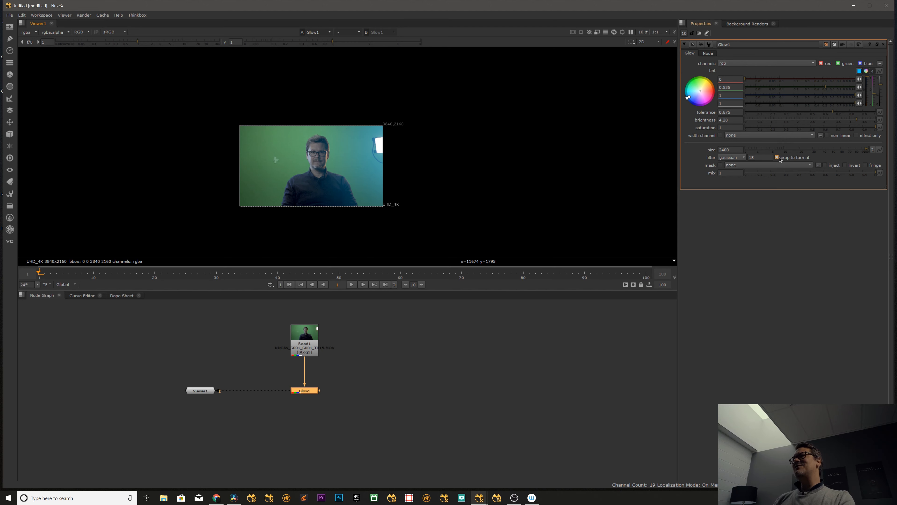
{"action": "left_click", "coordinate": [777, 157]}
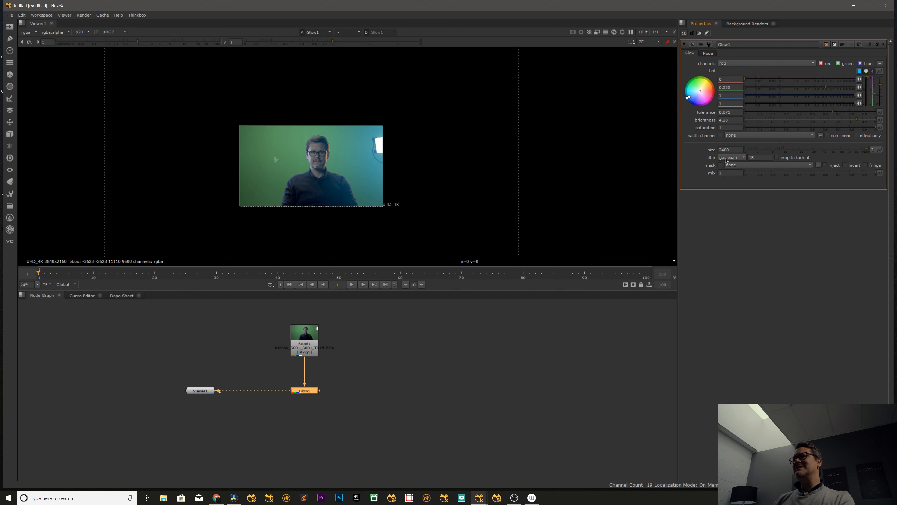
{"action": "scroll", "coordinate": [410, 160], "scroll_direction": "down", "scroll_amount": 3}
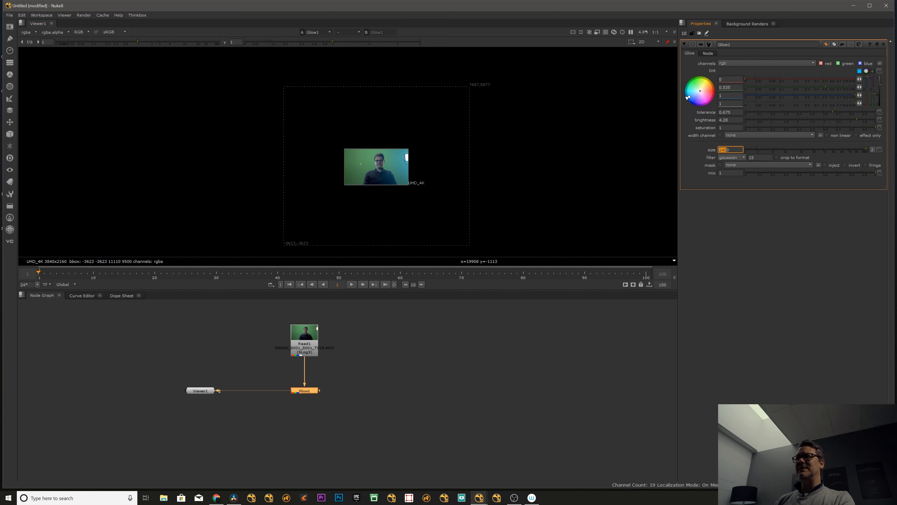
{"action": "left_click", "coordinate": [451, 352]}
{"action": "left_click", "coordinate": [300, 389]}
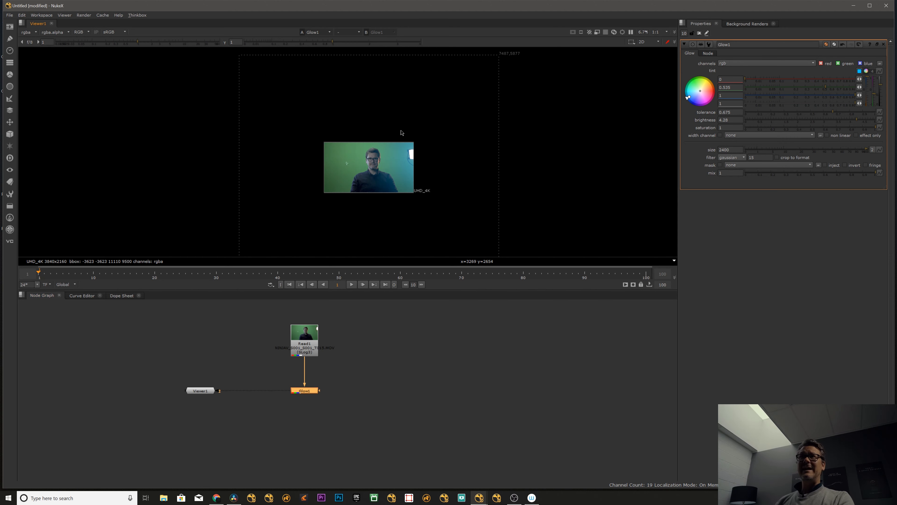
{"action": "scroll", "coordinate": [388, 129], "scroll_direction": "down", "scroll_amount": 2}
{"action": "left_click", "coordinate": [322, 364]}
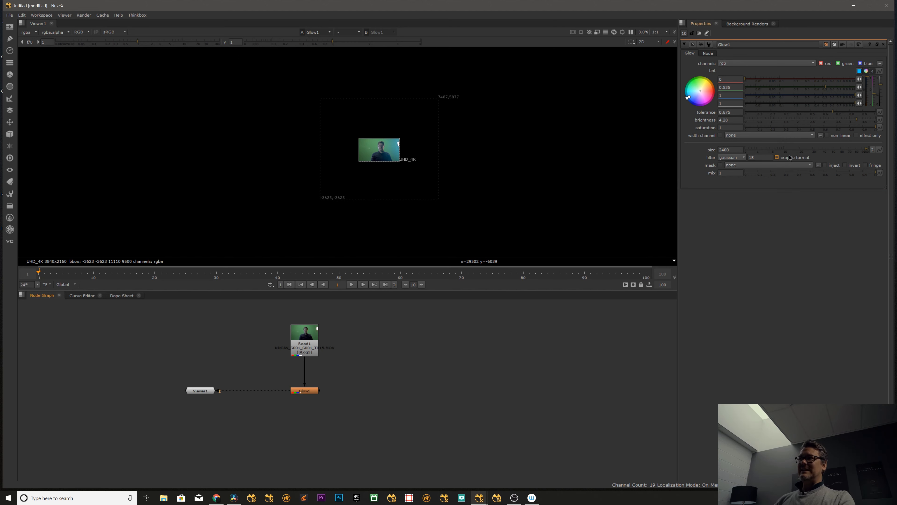
{"action": "left_click", "coordinate": [782, 158]}
Compare the whole frame with Glow1 disabled and enabled.
{"action": "scroll", "coordinate": [420, 145], "scroll_direction": "up", "scroll_amount": 4}
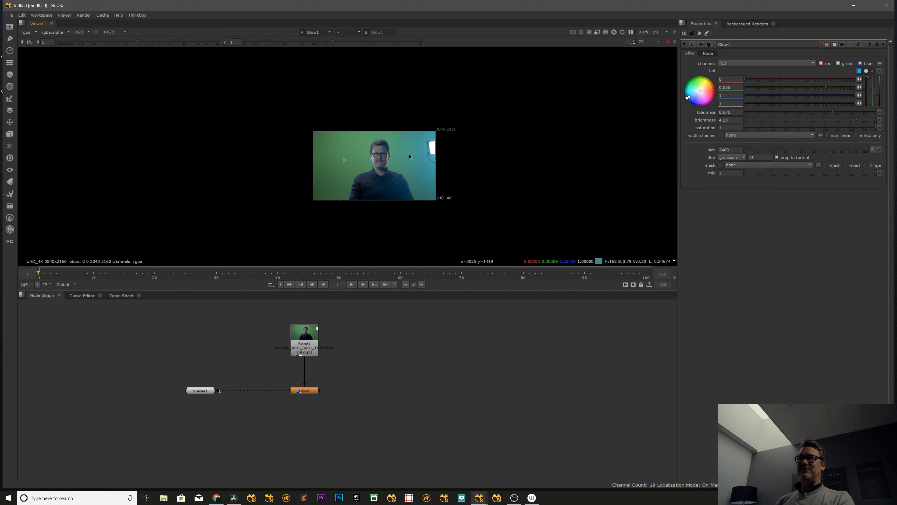
{"action": "scroll", "coordinate": [410, 156], "scroll_direction": "up", "scroll_amount": 6}
{"action": "scroll", "coordinate": [386, 154], "scroll_direction": "down", "scroll_amount": 3}
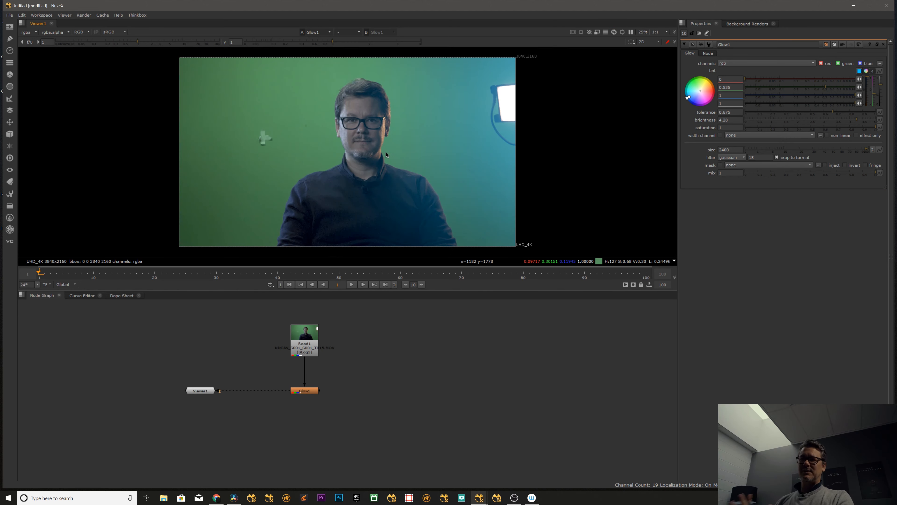
{"action": "left_click", "coordinate": [306, 389]}
{"action": "key", "text": "d"}
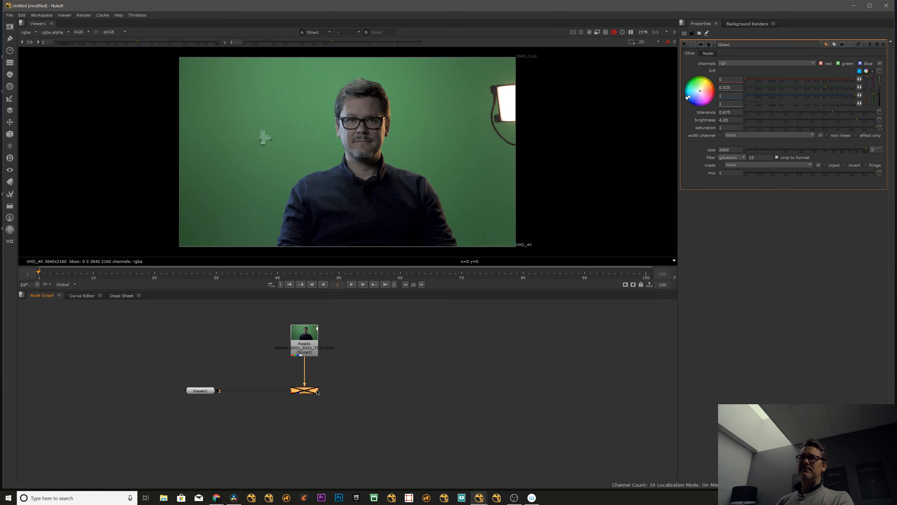
{"action": "key", "text": "d"}
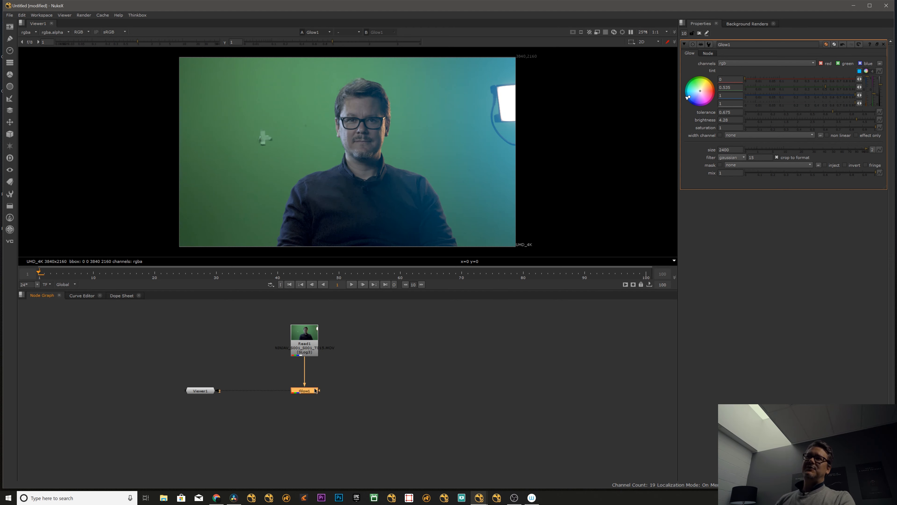
Shift Read1 and Glow1 slightly left in the node graph, and check the image with Glow1 toggled off and on.
{"action": "scroll", "coordinate": [260, 136], "scroll_direction": "down", "scroll_amount": 5}
{"action": "left_click", "coordinate": [316, 369]}
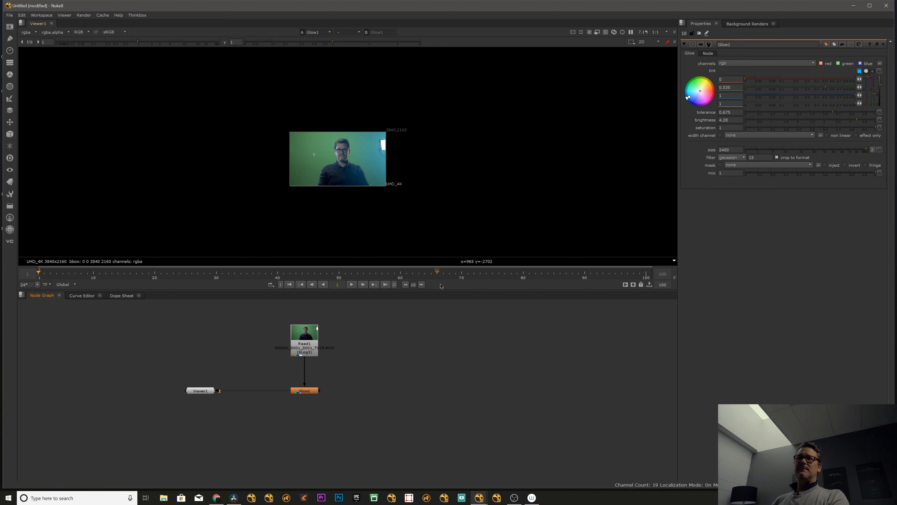
{"action": "left_click_drag", "start_coordinate": [297, 356], "coordinate": [293, 357]}
{"action": "key", "text": "1"}
{"action": "left_click_drag", "start_coordinate": [315, 392], "coordinate": [310, 393]}
{"action": "key", "text": "2"}
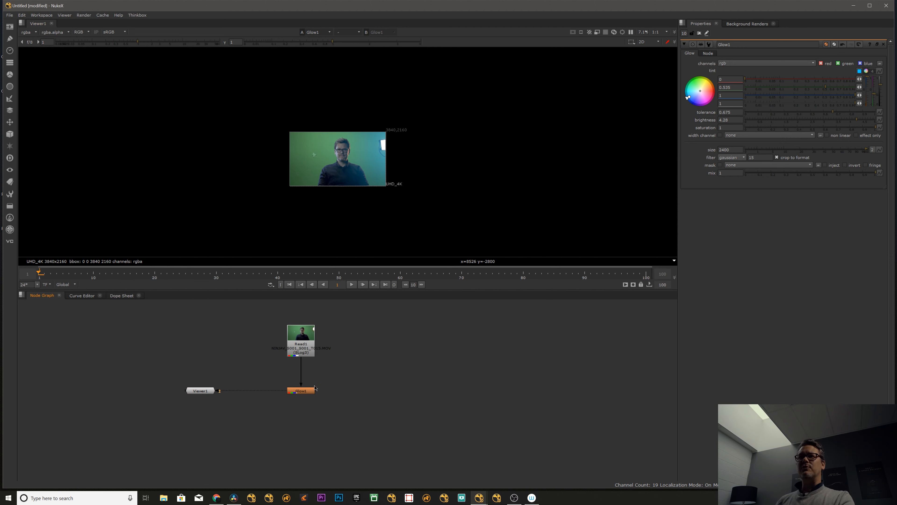
{"action": "left_click", "coordinate": [306, 391]}
{"action": "key", "text": "d"}
{"action": "key", "text": "d"}
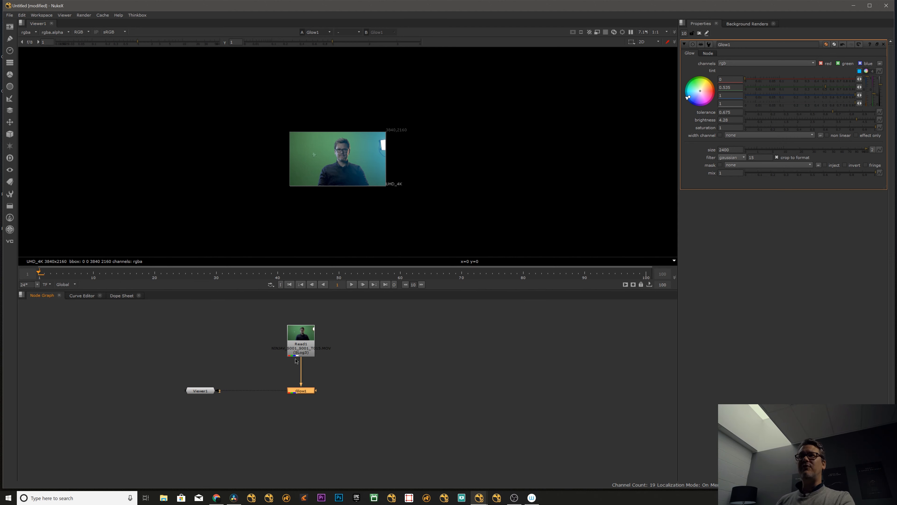
Connect both Read1 and Glow1 to Viewer1 on separate inputs for comparison.
{"action": "left_click", "coordinate": [303, 348]}
{"action": "key", "text": "1"}
{"action": "left_click", "coordinate": [306, 391]}
{"action": "key", "text": "2"}
{"action": "left_click", "coordinate": [301, 391]}
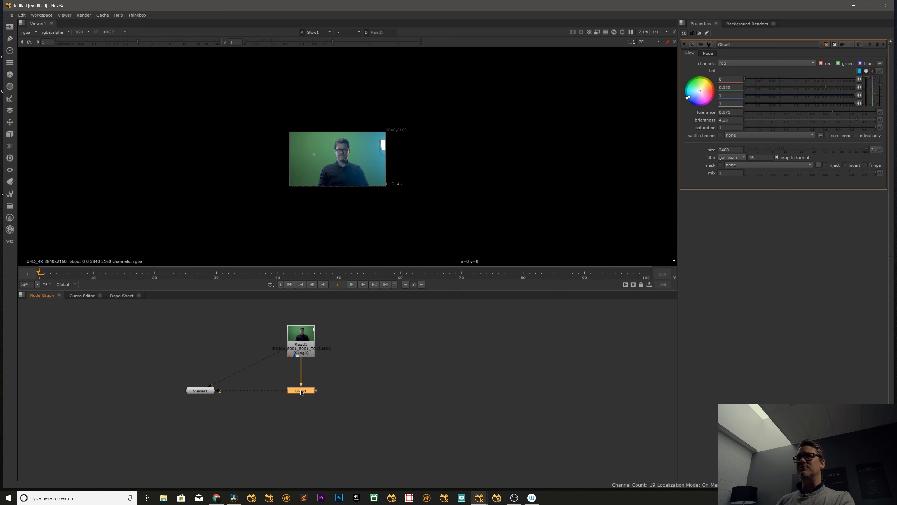
{"action": "left_click", "coordinate": [365, 347]}
Try rgba.alpha as Glow1's mask channel and set the mask back to none.
{"action": "left_click", "coordinate": [769, 165]}
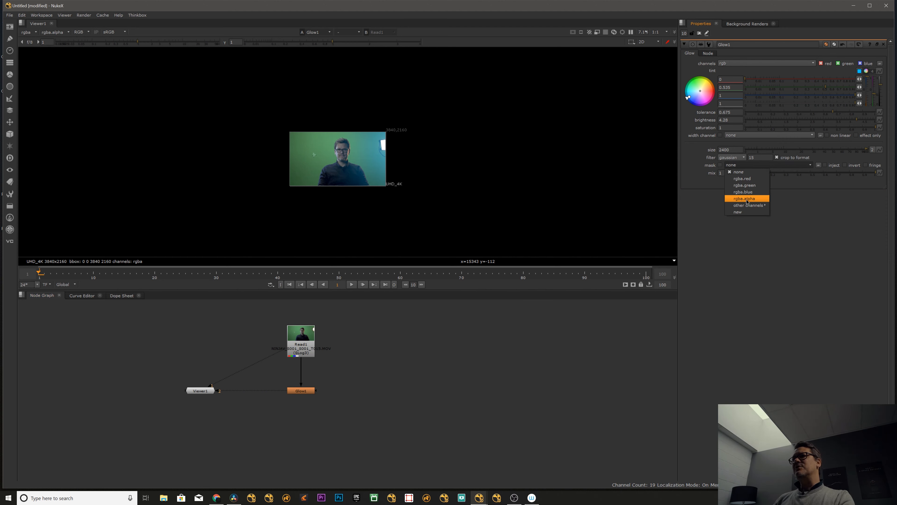
{"action": "left_click", "coordinate": [746, 200]}
{"action": "left_click", "coordinate": [746, 166]}
{"action": "left_click", "coordinate": [746, 172]}
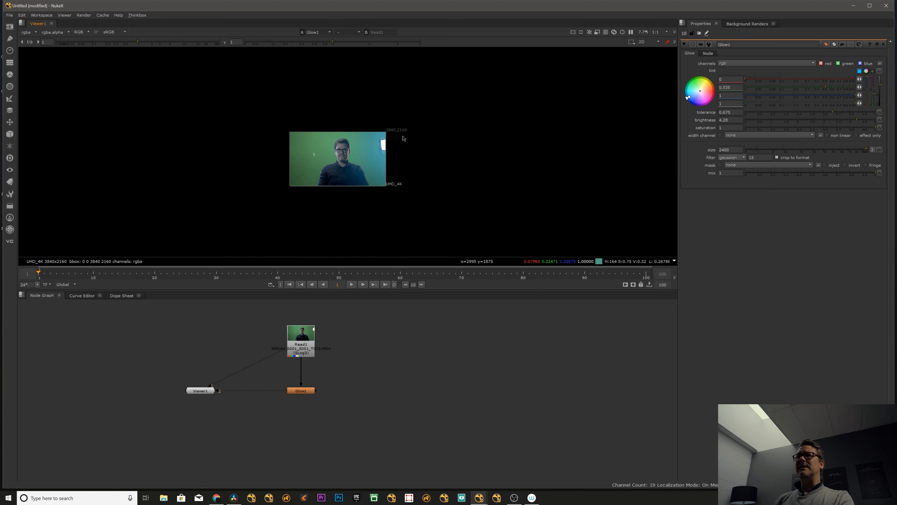
Enable effect only on Glow1 and move the node off to the left below Read1.
{"action": "scroll", "coordinate": [366, 139], "scroll_direction": "up", "scroll_amount": 7}
{"action": "key", "text": "f"}
{"action": "left_click_drag", "start_coordinate": [309, 387], "coordinate": [264, 386]}
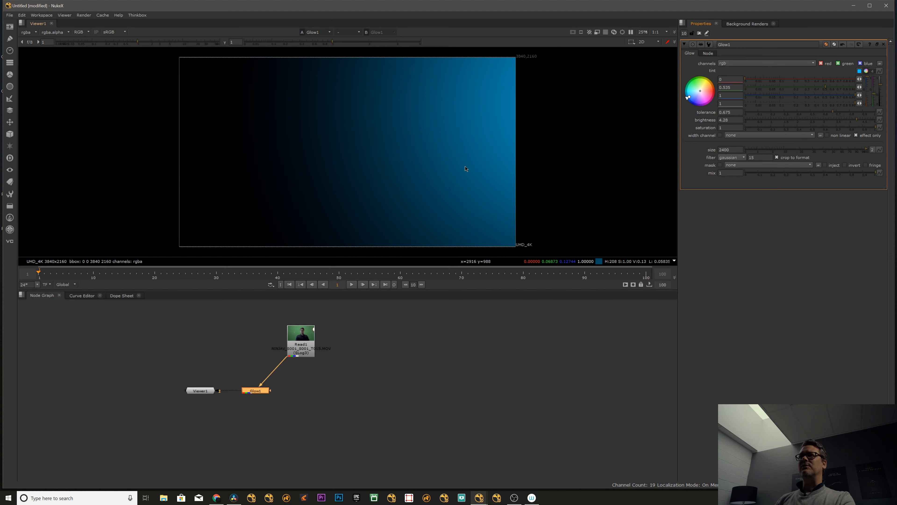
{"action": "left_click", "coordinate": [434, 349]}
Toggle Glow1, play the clip to review the isolated glow, and scrub back along the timeline.
{"action": "left_click", "coordinate": [260, 393]}
{"action": "key", "text": "d"}
{"action": "key", "text": "d"}
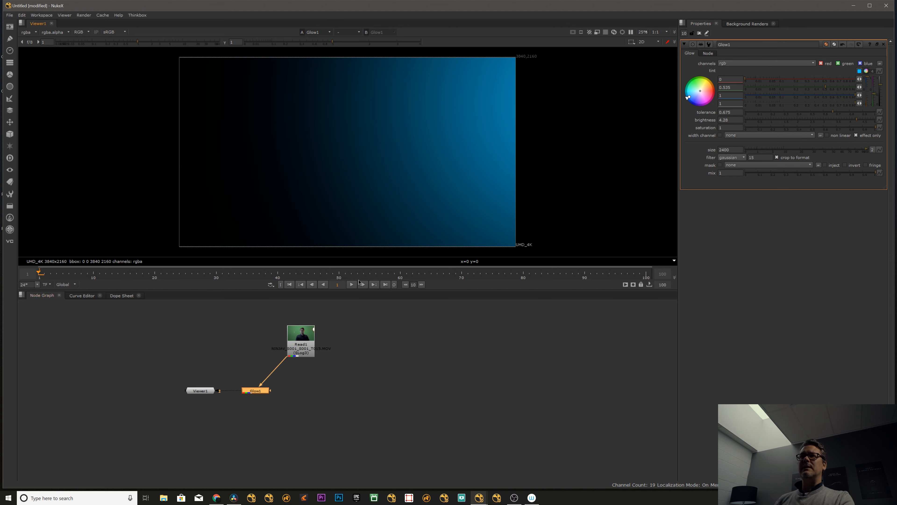
{"action": "left_click", "coordinate": [352, 285]}
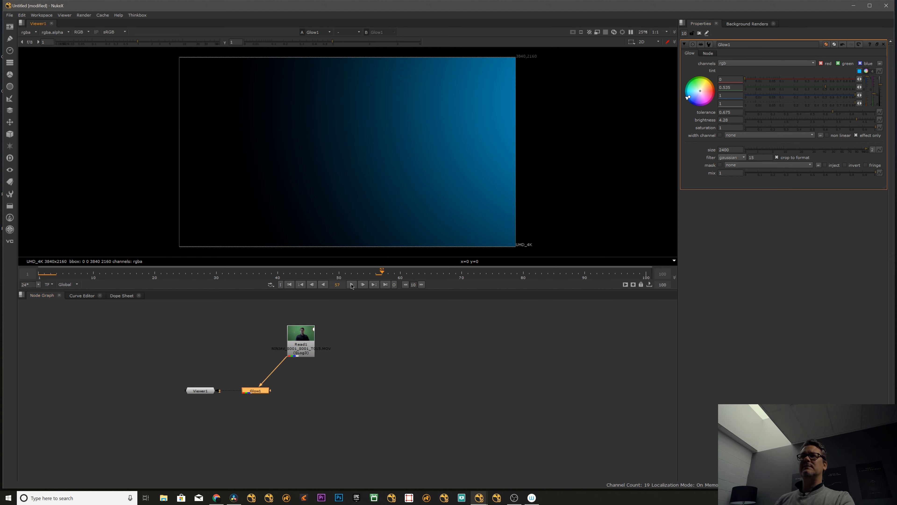
{"action": "left_click", "coordinate": [352, 284]}
{"action": "left_click_drag", "start_coordinate": [397, 274], "coordinate": [271, 273]}
Shift Glow1 and Viewer1 further left and add a Blur node directly after Glow1.
{"action": "left_click_drag", "start_coordinate": [260, 391], "coordinate": [249, 390]}
{"action": "left_click_drag", "start_coordinate": [205, 391], "coordinate": [164, 388]}
{"action": "left_click_drag", "start_coordinate": [248, 391], "coordinate": [238, 390]}
{"action": "key", "text": "Tab"}
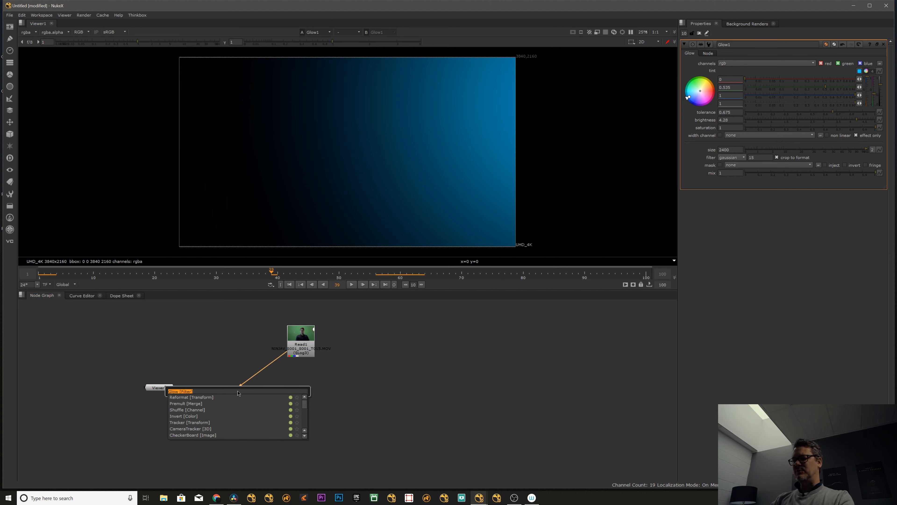
{"action": "type", "text": "blur"}
{"action": "key", "text": "Return"}
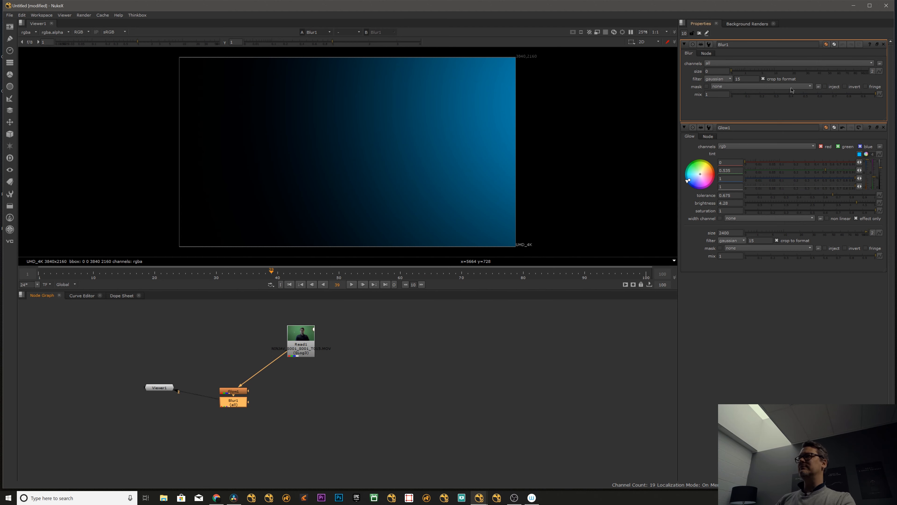
Raise Blur1's size to 4500 to spread the glow across the whole frame.
{"action": "left_click_drag", "start_coordinate": [799, 71], "coordinate": [889, 70]}
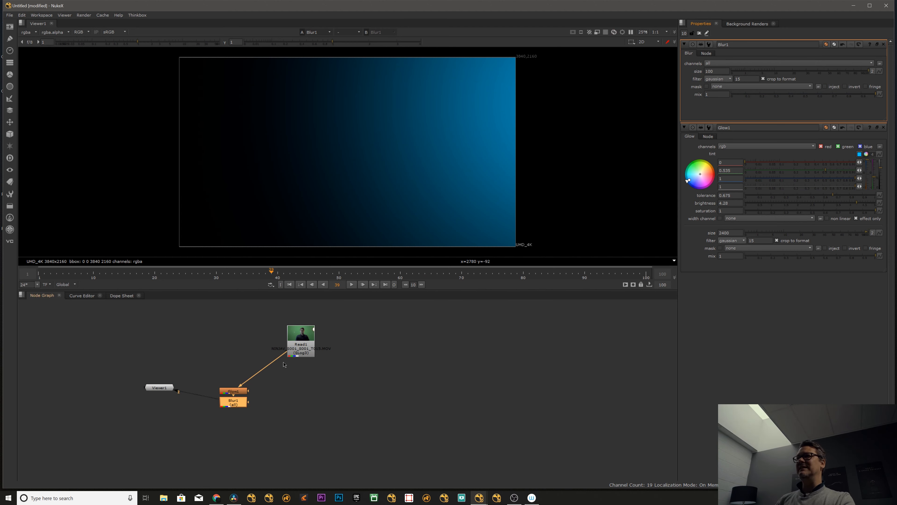
{"action": "left_click", "coordinate": [159, 388]}
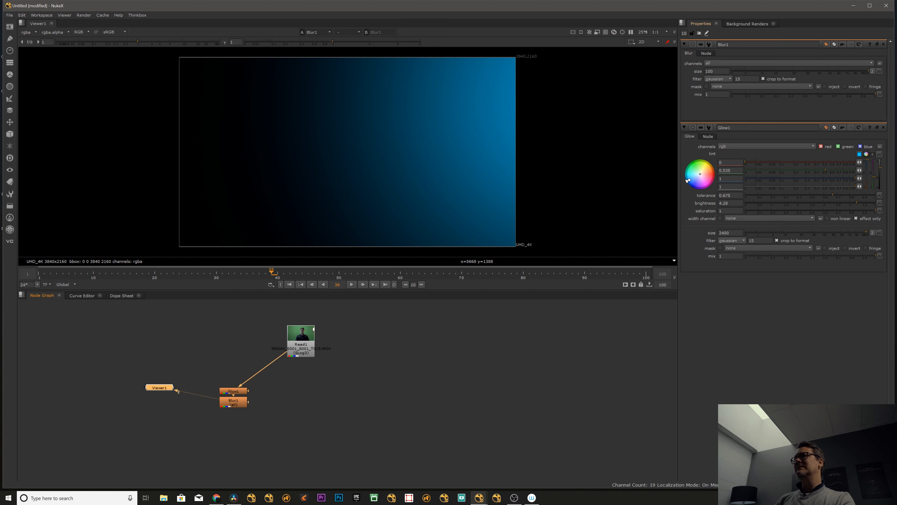
{"action": "left_click_drag", "start_coordinate": [711, 71], "coordinate": [692, 69]}
{"action": "type", "text": "350"}
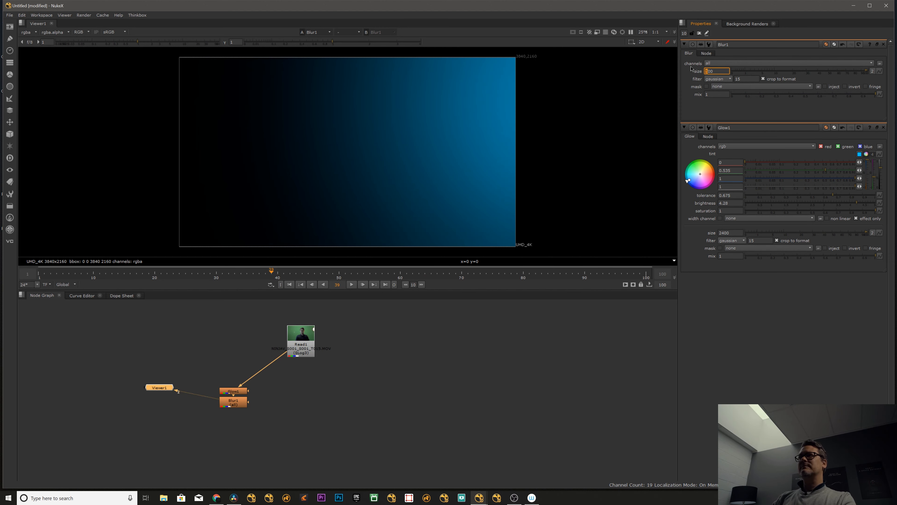
{"action": "key", "text": "Up"}
{"action": "key", "text": "Up"}
{"action": "key", "text": "Up"}
{"action": "key", "text": "Up"}
{"action": "key", "text": "Up"}
{"action": "key", "text": "Up"}
{"action": "key", "text": "Up"}
{"action": "key", "text": "Up"}
{"action": "key", "text": "Up"}
{"action": "key", "text": "Up"}
{"action": "left_click", "coordinate": [444, 379]}
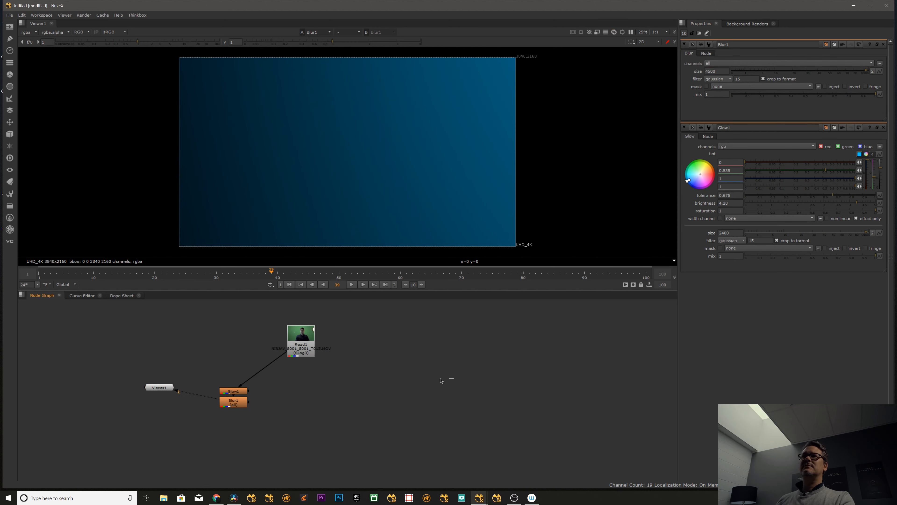
Place Blur1 a little below Glow1 and show Glow1's output in the viewer.
{"action": "left_click_drag", "start_coordinate": [236, 403], "coordinate": [239, 417]}
{"action": "left_click", "coordinate": [233, 390]}
{"action": "key", "text": "1"}
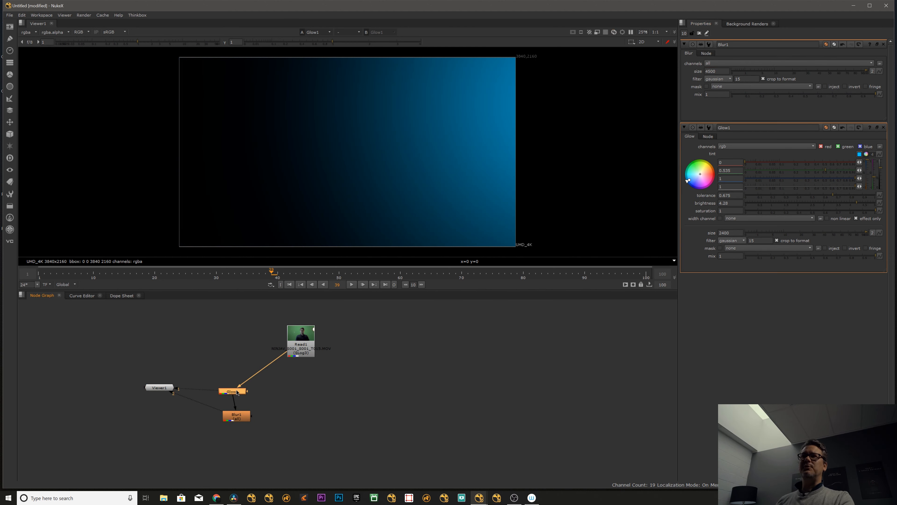
Add a Plus merge combining Glow1 as input A with Read1 as input B, align it under Read1 and view it.
{"action": "key", "text": "Tab"}
{"action": "type", "text": "plus"}
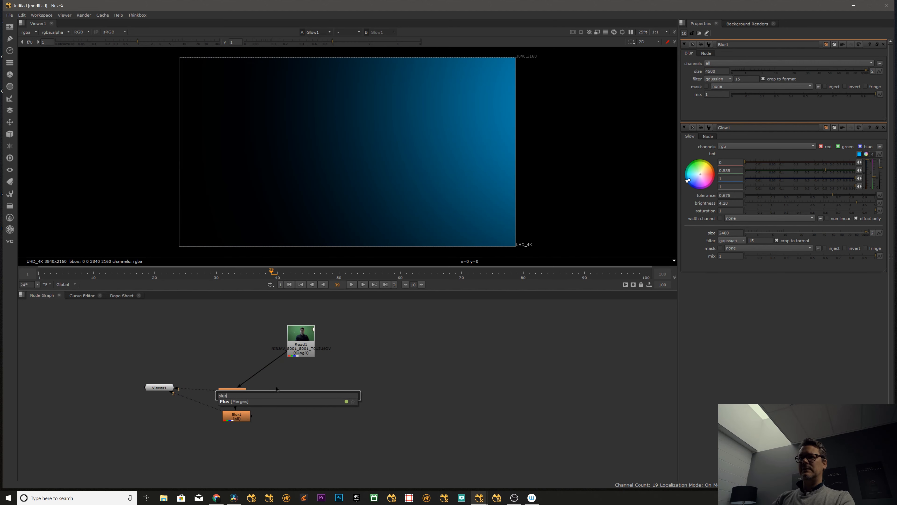
{"action": "key", "text": "Return"}
{"action": "left_click_drag", "start_coordinate": [277, 385], "coordinate": [226, 391]}
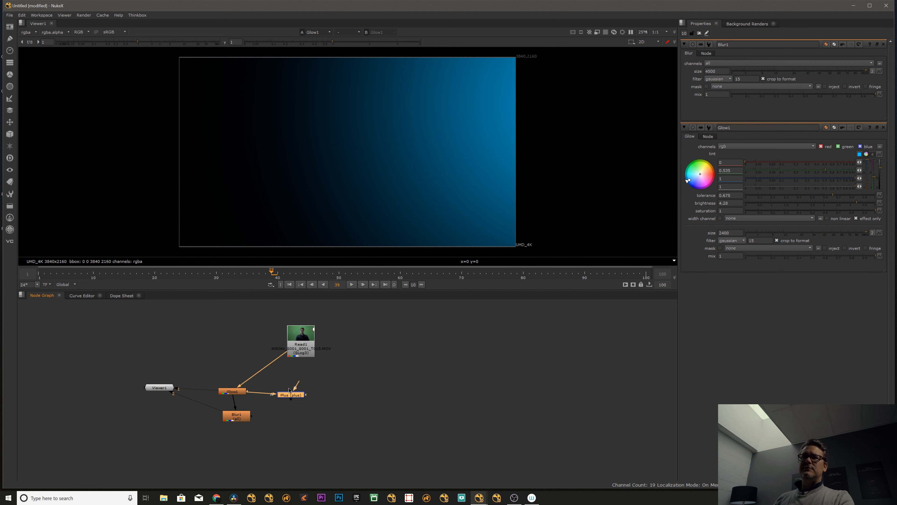
{"action": "left_click_drag", "start_coordinate": [296, 352], "coordinate": [296, 353]}
{"action": "left_click_drag", "start_coordinate": [294, 396], "coordinate": [300, 393]}
{"action": "key", "text": "1"}
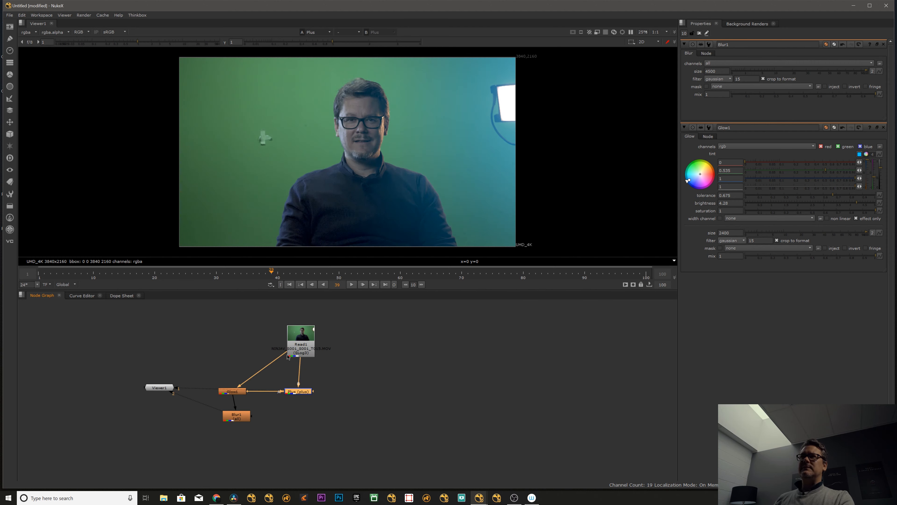
Open the Plus merge's properties and switch the node off and on to compare the clip with and without glow.
{"action": "left_click", "coordinate": [381, 371]}
{"action": "double_click", "coordinate": [298, 395]}
{"action": "key", "text": "d"}
{"action": "key", "text": "d"}
{"action": "key", "text": "d"}
{"action": "key", "text": "d"}
{"action": "key", "text": "d"}
{"action": "key", "text": "d"}
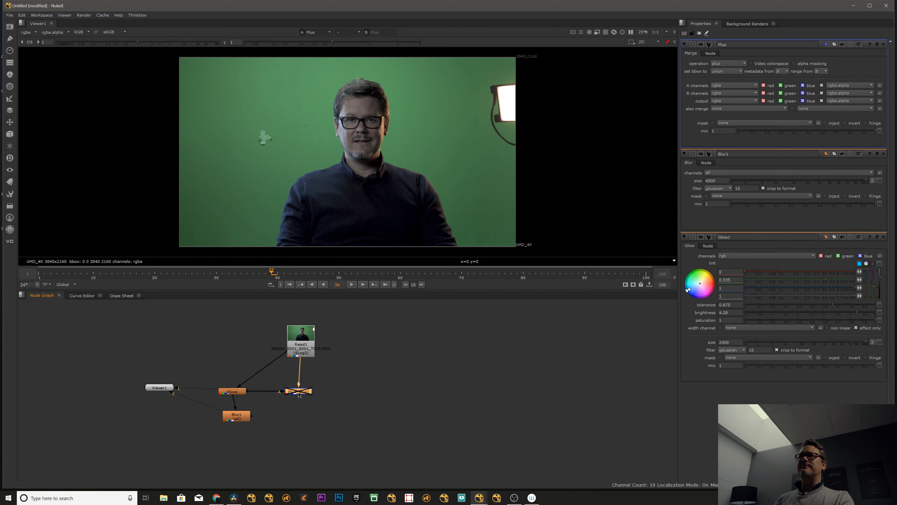
{"action": "key", "text": "d"}
{"action": "key", "text": "d"}
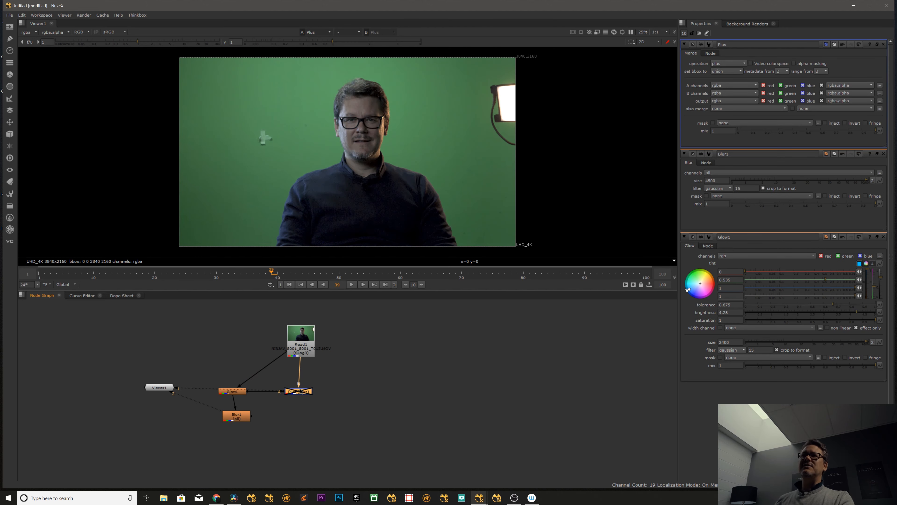
Tidy the node graph with dots branching Read1 to Glow1, Blur1 aligned under Glow1, and Viewer1 on the right.
{"action": "left_click", "coordinate": [300, 373], "text": "ctrl"}
{"action": "left_click_drag", "start_coordinate": [280, 357], "coordinate": [233, 373]}
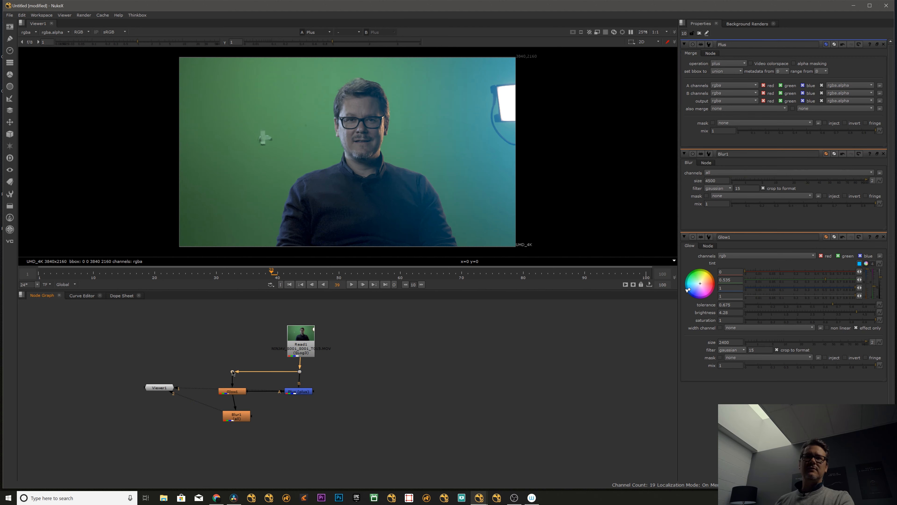
{"action": "middle_click_drag", "start_coordinate": [233, 374], "coordinate": [249, 329]}
{"action": "left_click_drag", "start_coordinate": [253, 375], "coordinate": [249, 395]}
{"action": "left_click_drag", "start_coordinate": [175, 342], "coordinate": [495, 403]}
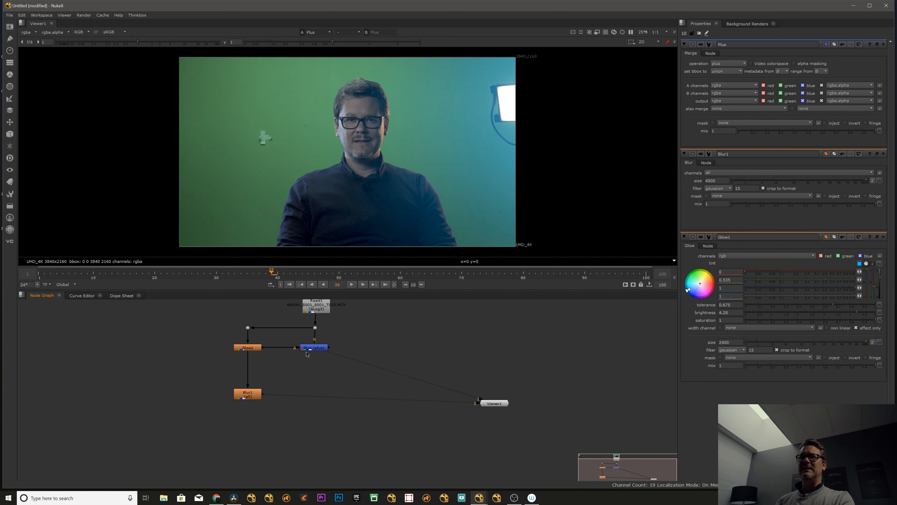
Toggle the Plus merge again to check the glow's effect on the clip.
{"action": "left_click", "coordinate": [313, 348]}
{"action": "key", "text": "d"}
{"action": "key", "text": "d"}
{"action": "key", "text": "d"}
{"action": "key", "text": "d"}
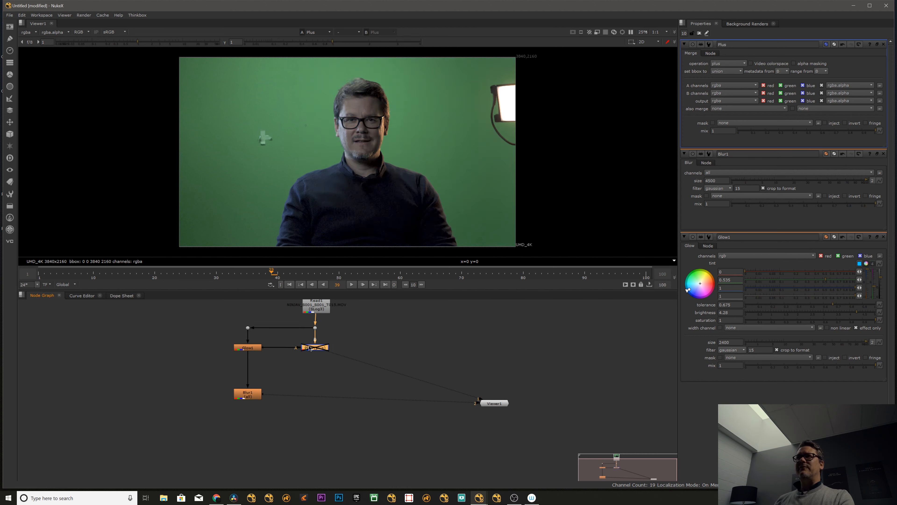
Duplicate the Plus merge below the original and connect the copy's A input to Blur1.
{"action": "left_click", "coordinate": [312, 384]}
{"action": "middle_click_drag", "start_coordinate": [313, 385], "coordinate": [310, 375]}
{"action": "left_click", "coordinate": [310, 337]}
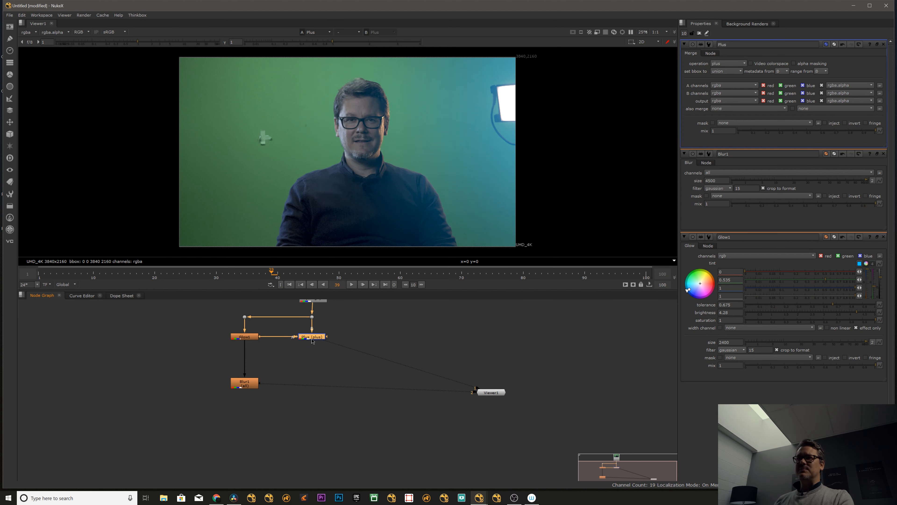
{"action": "key", "text": "ctrl+c"}
{"action": "left_click", "coordinate": [313, 376]}
{"action": "key", "text": "ctrl+v"}
{"action": "left_click_drag", "start_coordinate": [300, 365], "coordinate": [244, 383]}
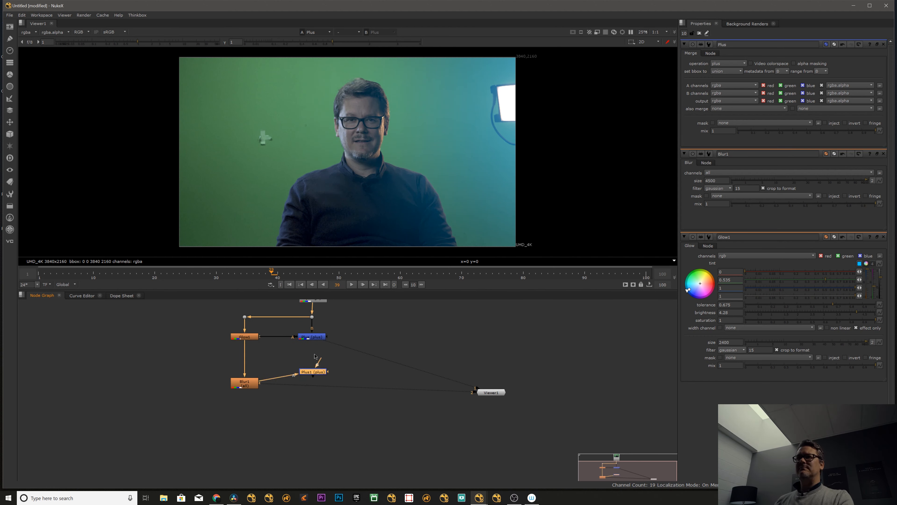
Connect Plus1's B input to the first Plus merge, align it beside Blur1 and view the combined result.
{"action": "mouse_move", "coordinate": [314, 372]}
{"action": "left_mouse_down"}
{"action": "mouse_move", "coordinate": [294, 403]}
{"action": "mouse_move", "coordinate": [313, 336]}
{"action": "left_mouse_up"}
{"action": "left_click", "coordinate": [316, 367]}
{"action": "left_click_drag", "start_coordinate": [319, 371], "coordinate": [312, 337]}
{"action": "left_click", "coordinate": [312, 337]}
{"action": "left_click", "coordinate": [310, 383]}
{"action": "key", "text": "1"}
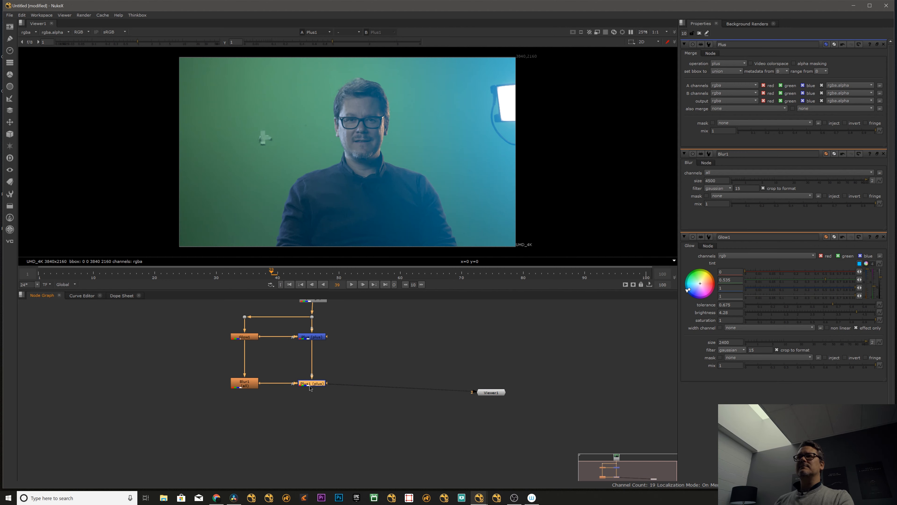
Reduce the merge mixes to 0.355 on Plus1 and 0.295 on Plus.
{"action": "double_click", "coordinate": [309, 384]}
{"action": "mouse_move", "coordinate": [799, 131]}
{"action": "left_mouse_down"}
{"action": "mouse_move", "coordinate": [825, 132]}
{"action": "mouse_move", "coordinate": [790, 133]}
{"action": "left_mouse_up"}
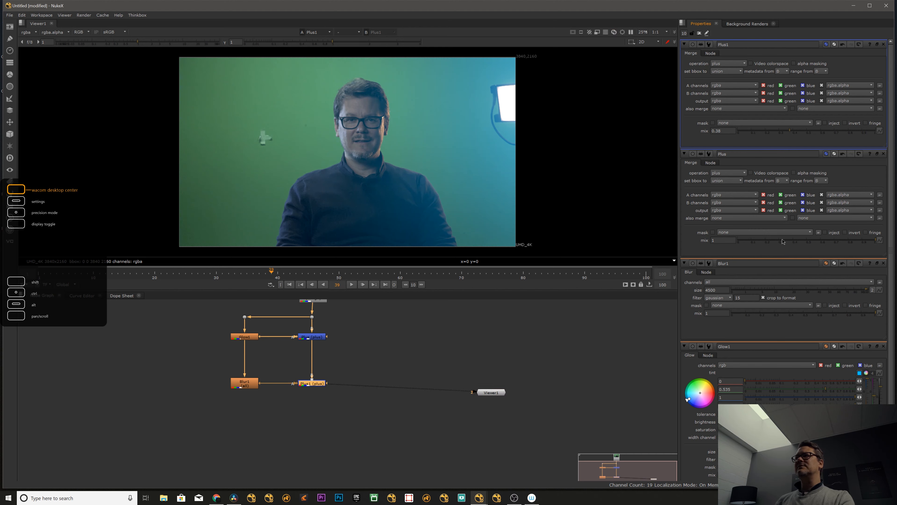
{"action": "mouse_move", "coordinate": [782, 242]}
{"action": "left_mouse_down"}
{"action": "mouse_move", "coordinate": [750, 243]}
{"action": "mouse_move", "coordinate": [784, 242]}
{"action": "mouse_move", "coordinate": [776, 242]}
{"action": "left_mouse_up"}
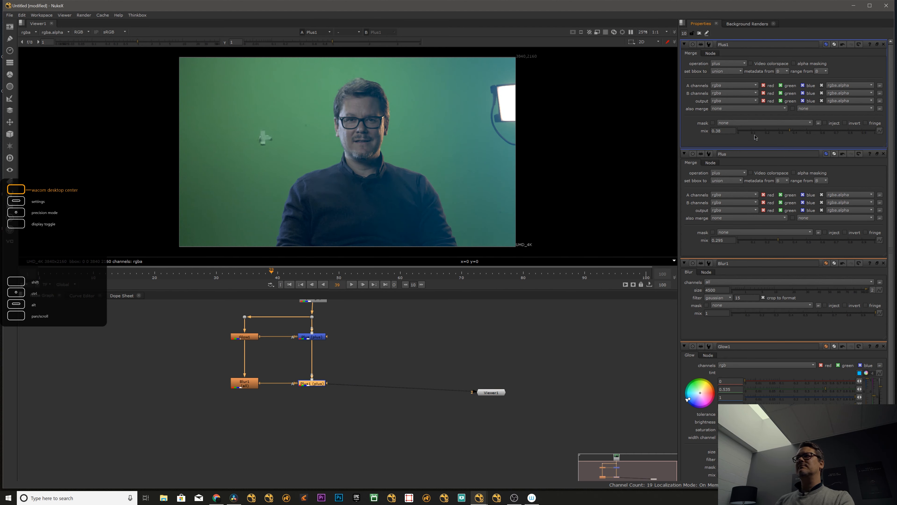
{"action": "mouse_move", "coordinate": [788, 132]}
{"action": "left_mouse_down"}
{"action": "mouse_move", "coordinate": [768, 133]}
{"action": "mouse_move", "coordinate": [784, 133]}
{"action": "left_mouse_up"}
{"action": "scroll", "coordinate": [392, 409], "scroll_direction": "down", "scroll_amount": 5}
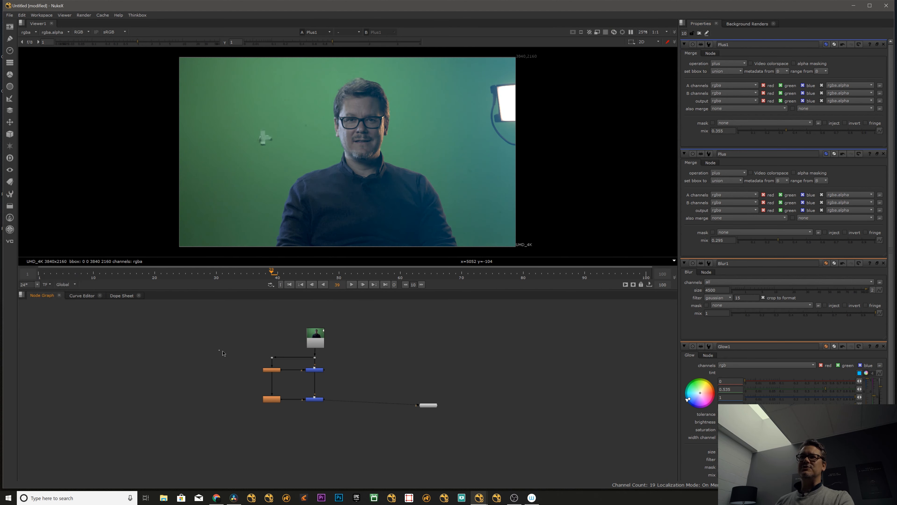